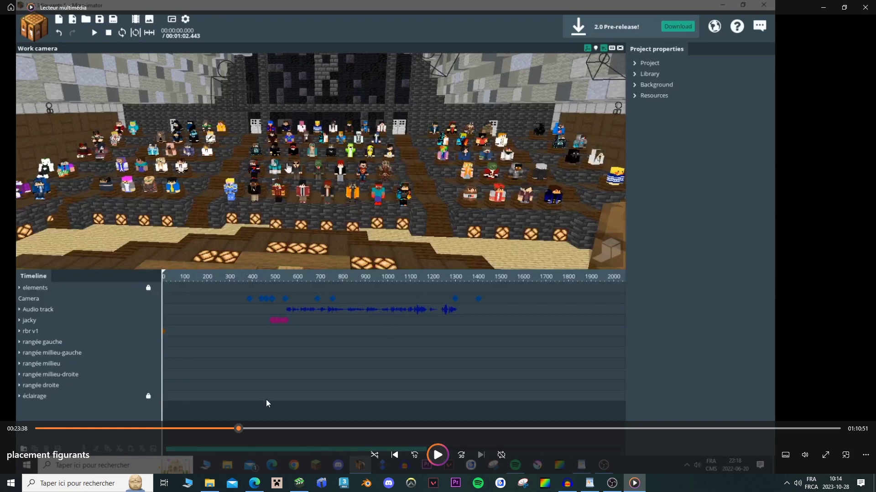
Skip ahead through the placement figurants recording
left_click(309, 429)
left_click(344, 428)
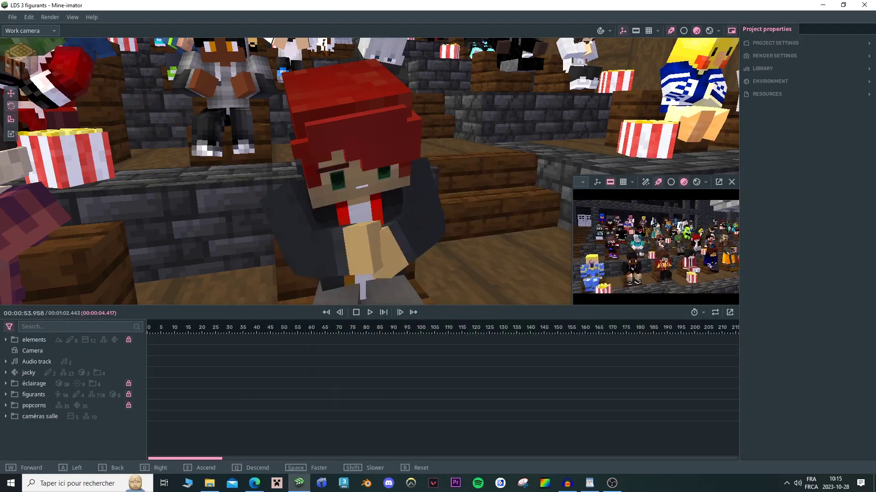
Frame the whole audience in the LDS 3 figurants scene and play the animation from the first camera keyframe near frame 390
key("s")
right_click_drag(369, 171, 251, 168)
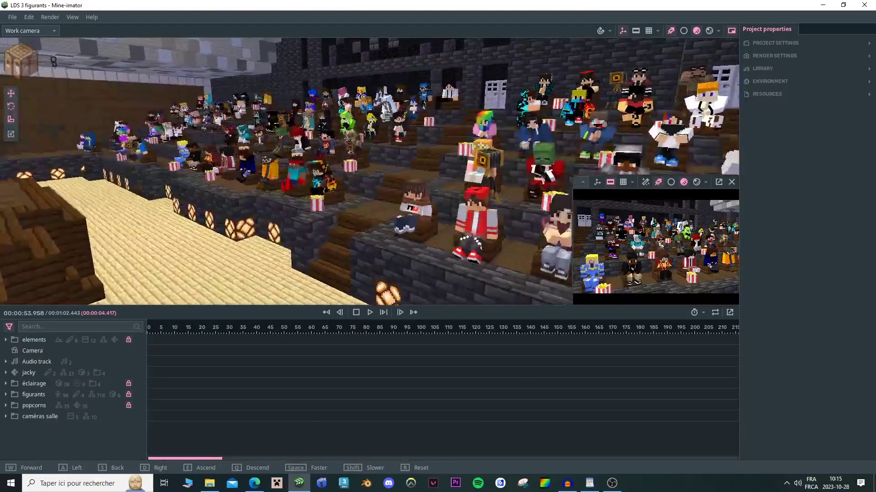
scroll(430, 395, "down", 5, "ctrl")
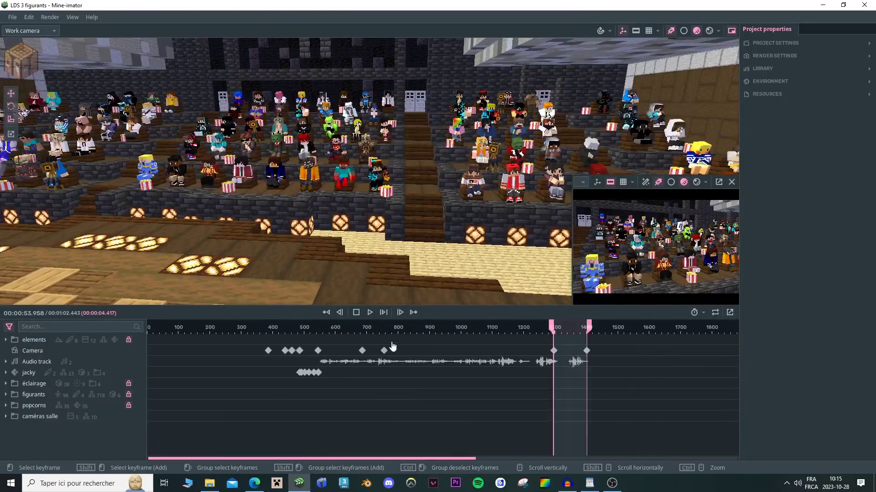
scroll(392, 346, "down", 2, "ctrl")
left_click(236, 332)
key("space")
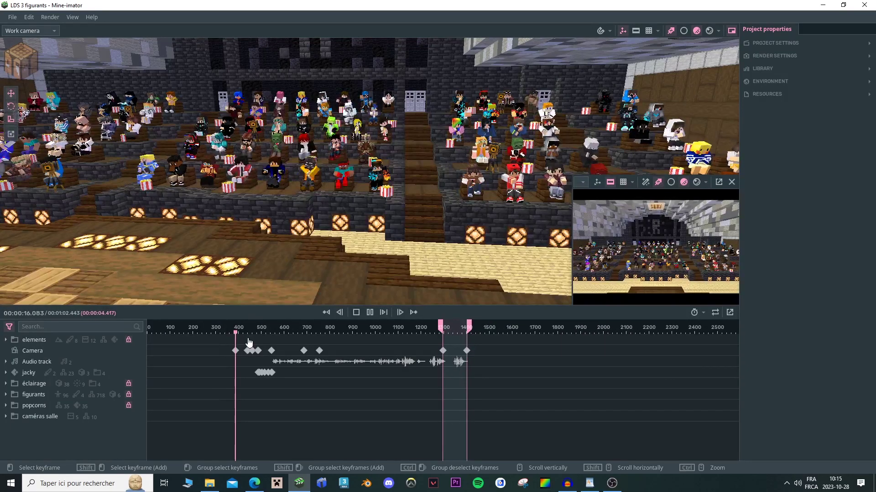
key("space")
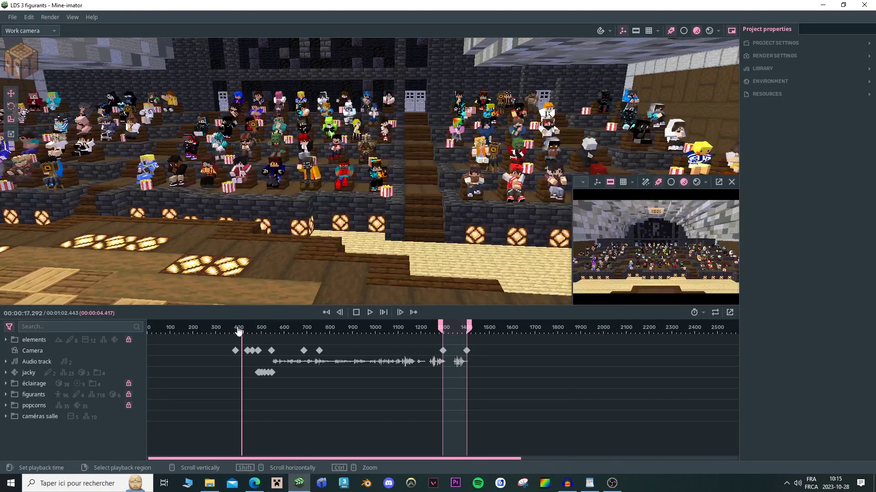
left_click(238, 331)
key("space")
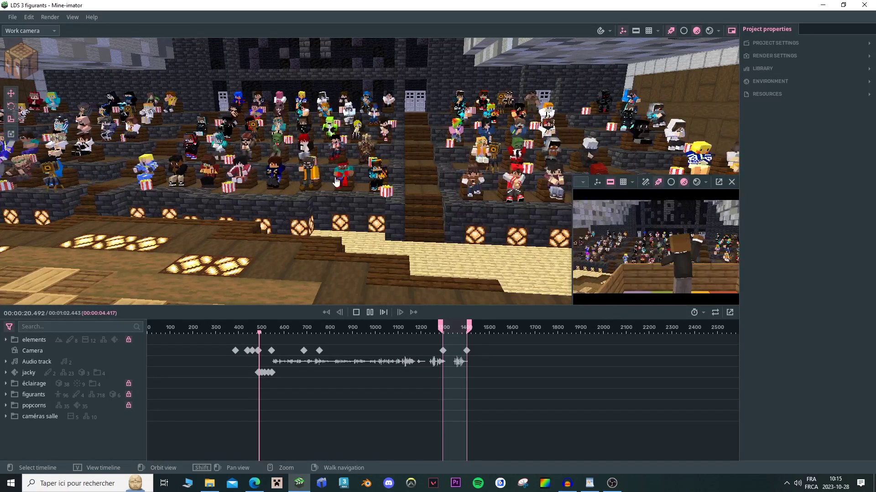
Stop playback and fly the work camera toward the seated audience
key("space")
key("w")
right_click_drag(335, 183, 452, 175)
key("w")
key("space")
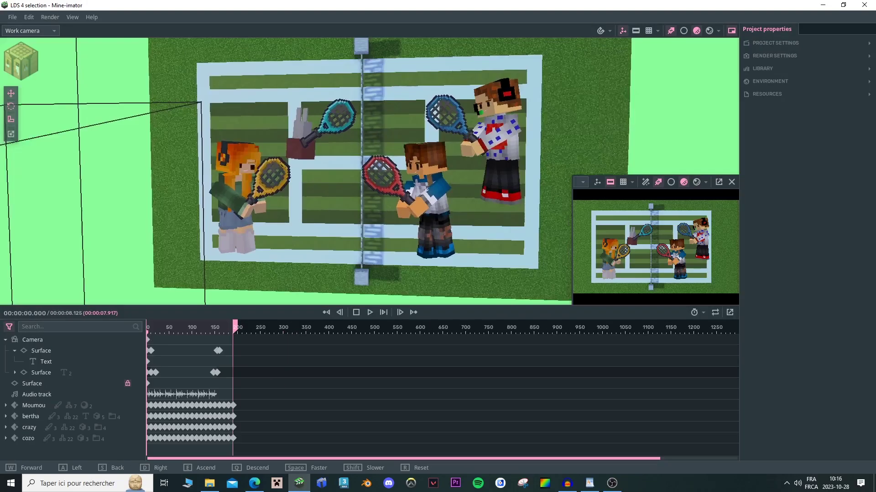
Examine the four tennis players and the court in the LDS 4 selection scene from several angles
right_click_drag(369, 171, 369, 171)
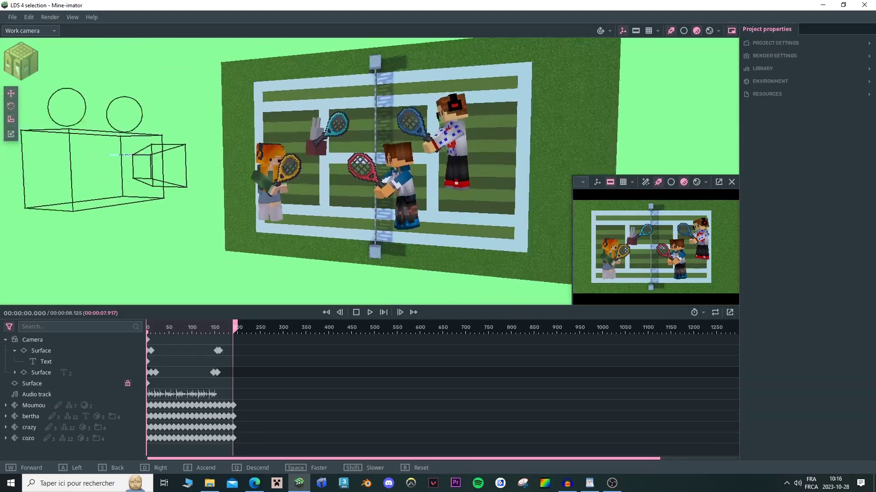
key("w")
right_click_drag(463, 229, 463, 229)
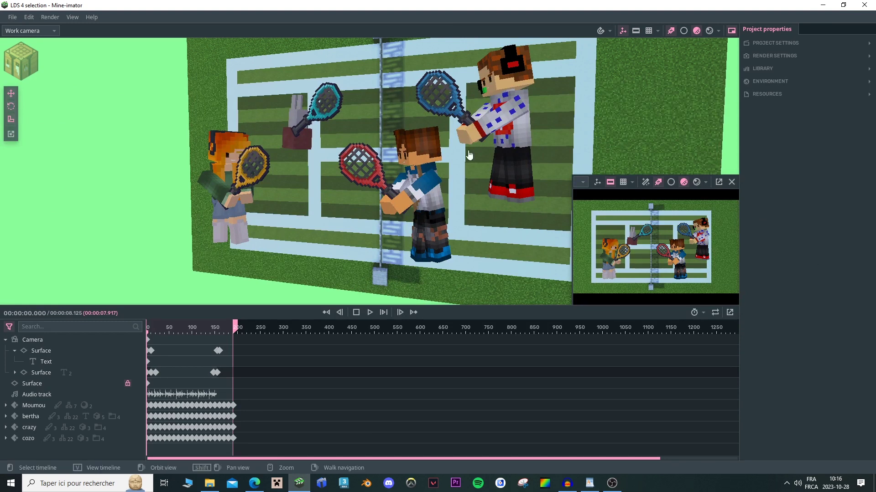
middle_click_drag(338, 178, 365, 122)
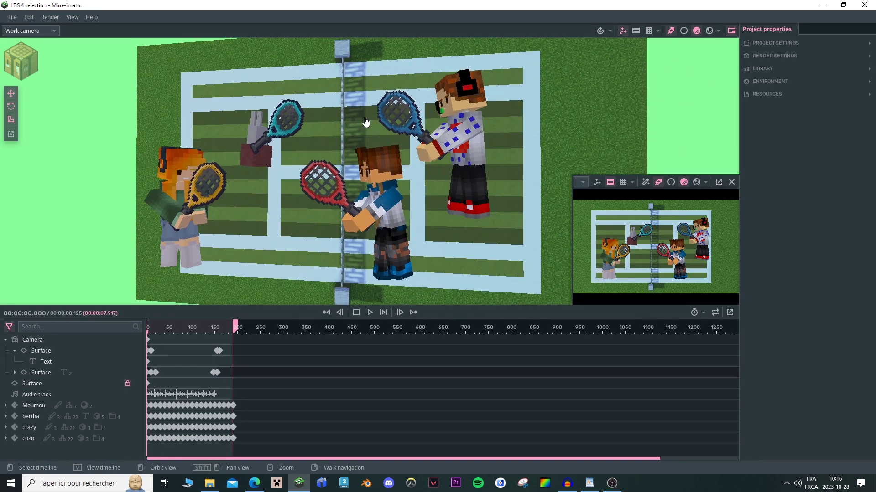
scroll(348, 118, "down", 3)
mouse_move(348, 119)
left_mouse_down()
mouse_move(379, 137)
mouse_move(346, 132)
left_mouse_up()
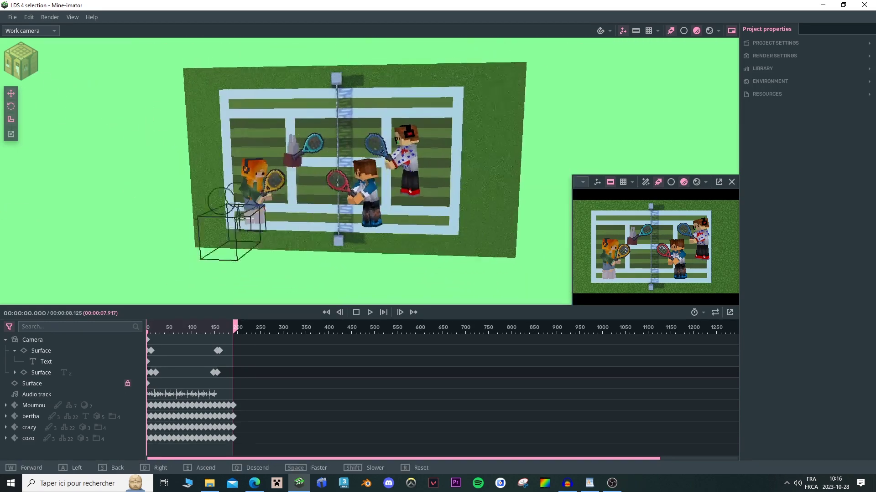
scroll(347, 133, "up", 2)
right_click_drag(346, 132, 315, 126)
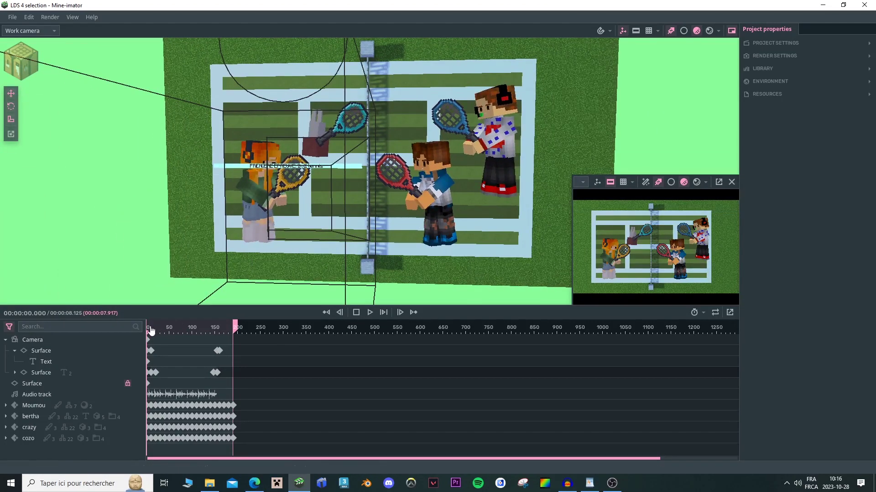
Scrub the tennis scene to 00:00:03.083 and inspect the properties of cozo's left arm
left_click_drag(151, 330, 181, 329)
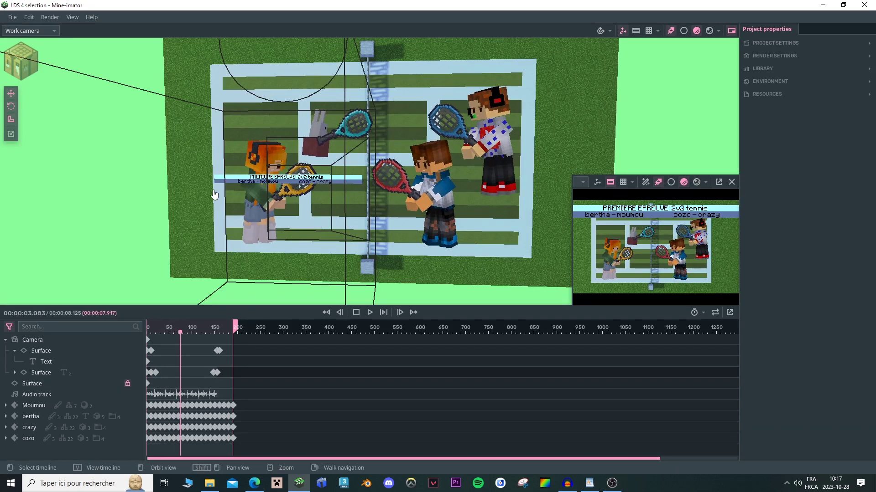
left_click_drag(292, 196, 316, 203)
scroll(316, 203, "up", 3)
left_click(377, 216)
left_click(337, 216)
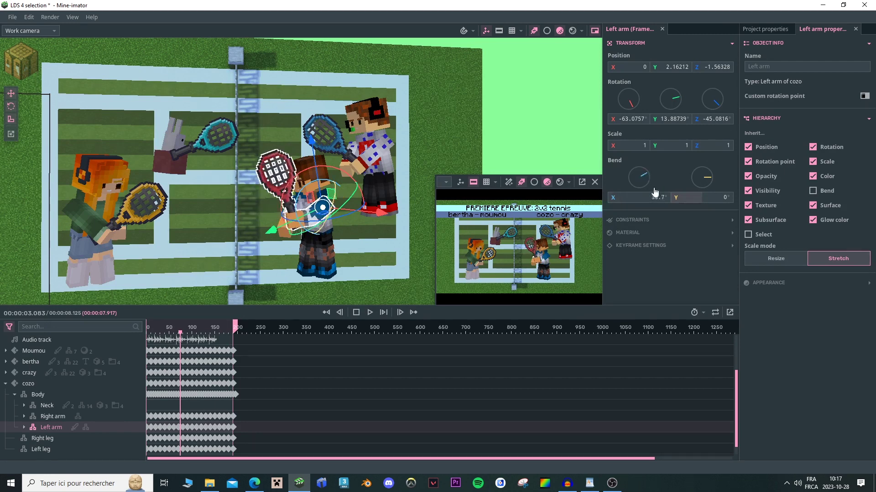
left_click(502, 127)
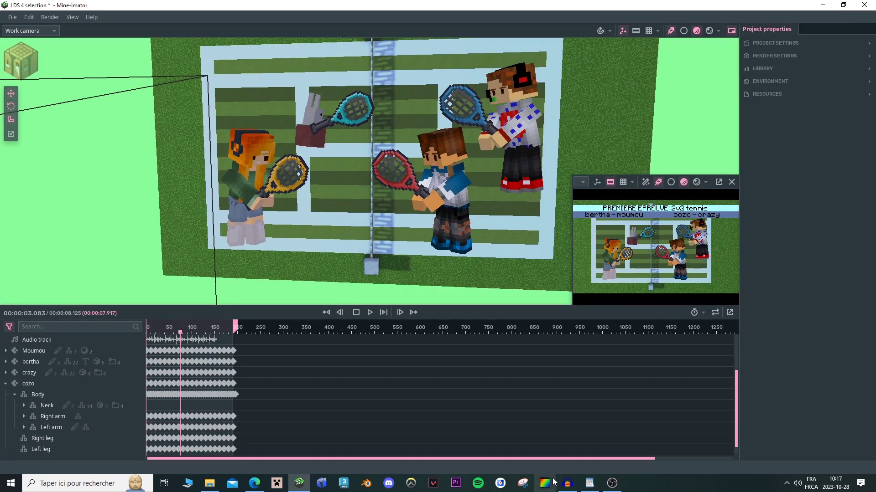
View Wii Sports Tennis.mp4 from the Le dernier showdown folder, pausing on the match at 00:01:20, and return to the tennis scene
left_click(209, 483)
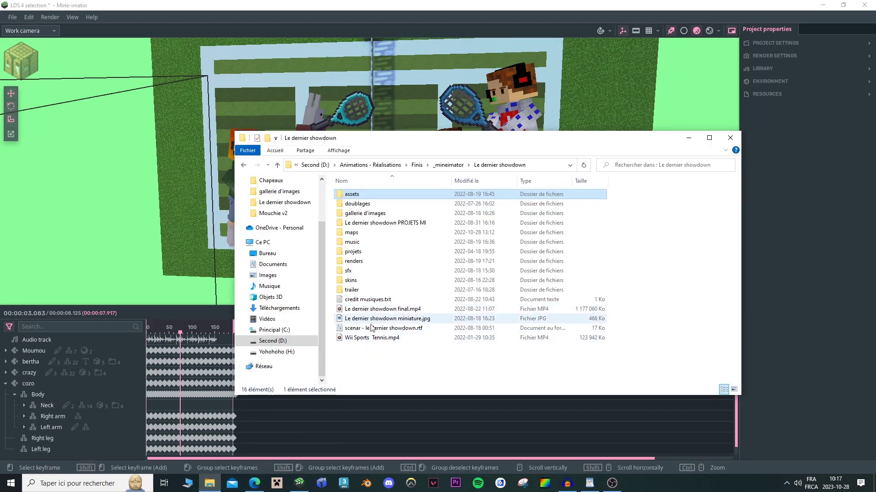
double_click(361, 337)
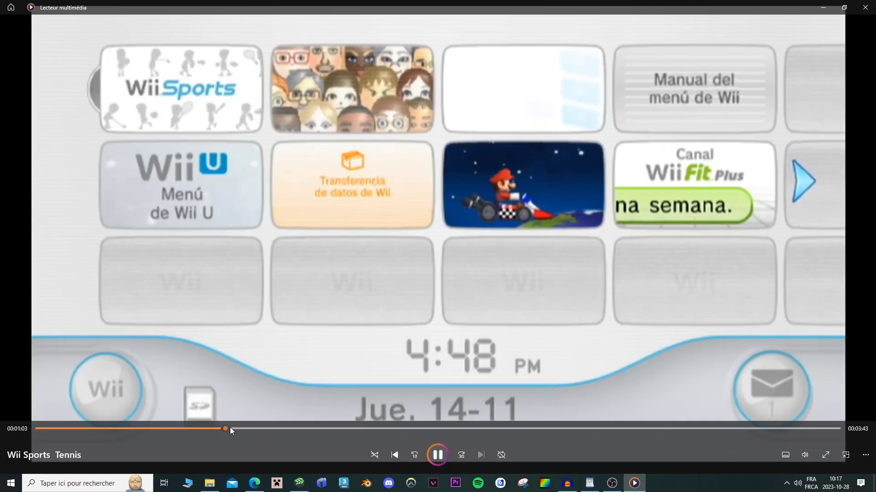
left_click(276, 428)
left_click(267, 430)
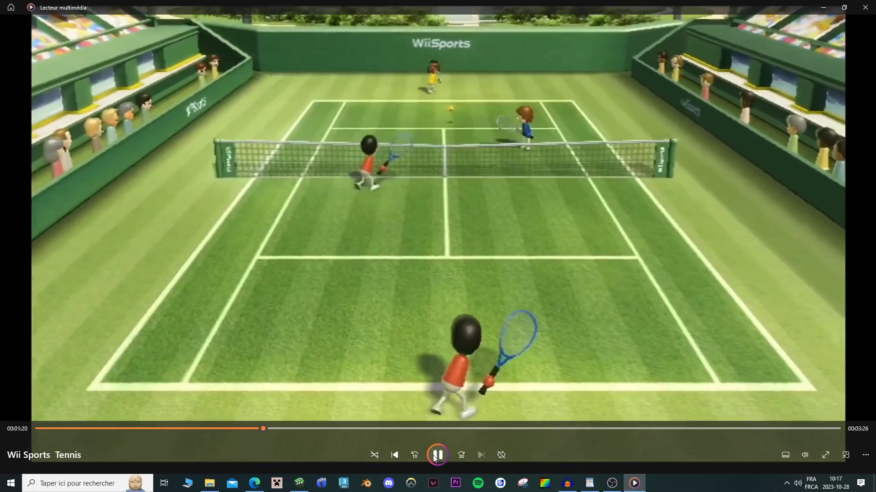
left_click(422, 350)
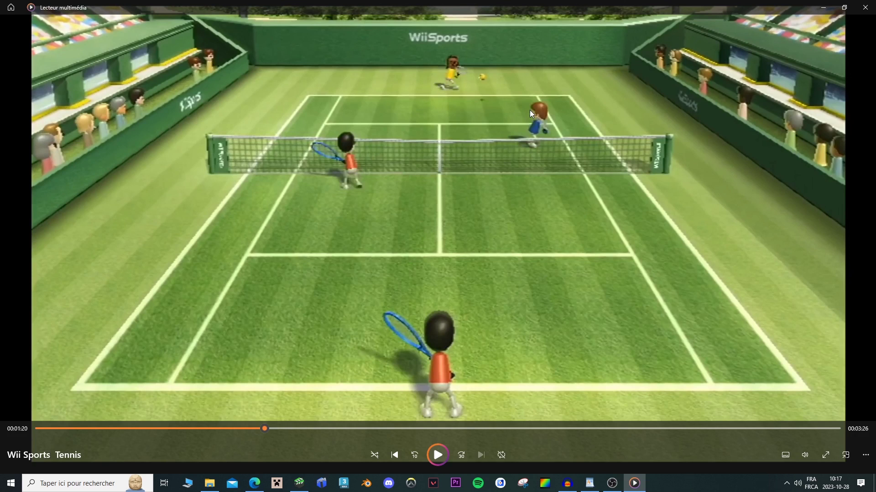
left_click(823, 5)
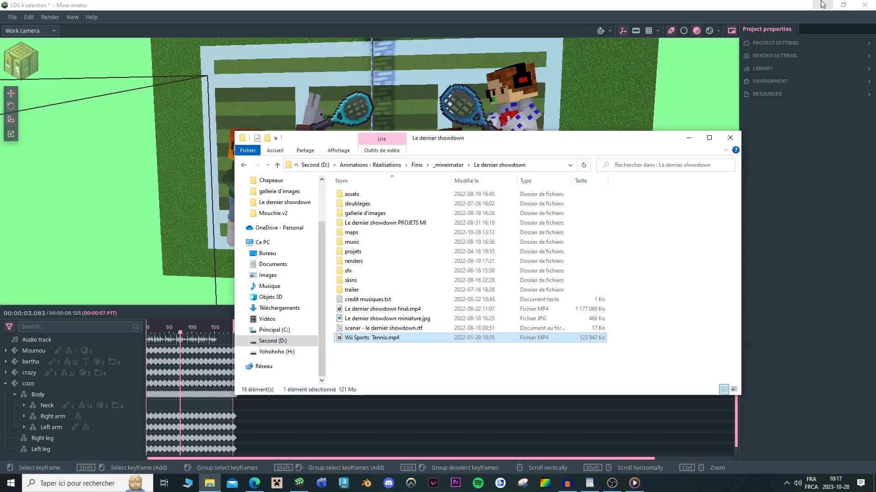
left_click(688, 138)
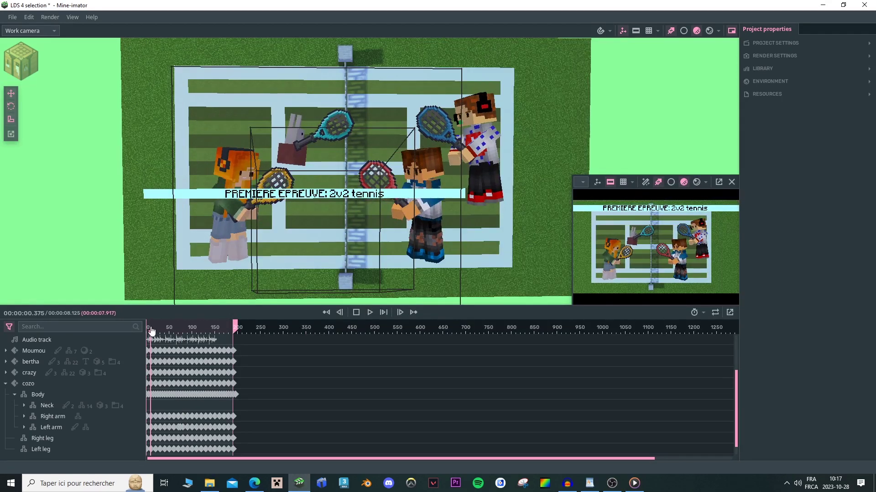
Scrub the tennis scene from its start to 00:00:07.417 and view the whole court from farther away
left_click(150, 329)
left_click_drag(149, 327, 228, 328)
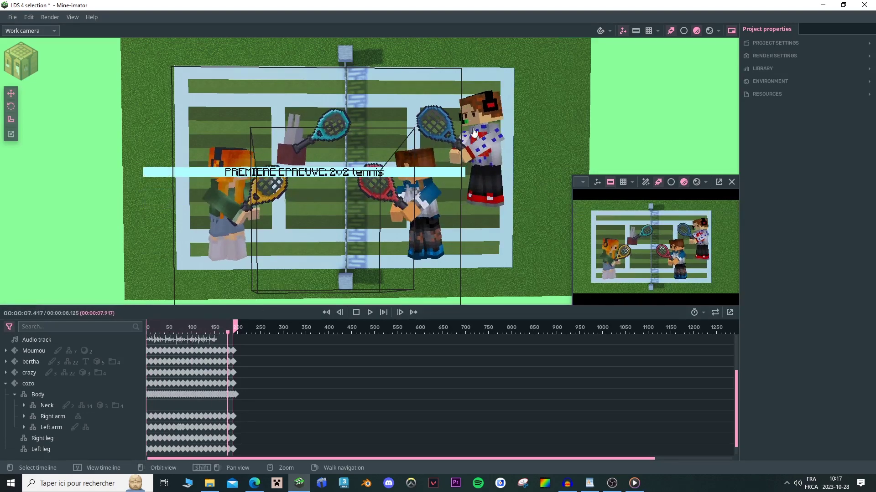
scroll(565, 104, "down", 4)
left_click_drag(565, 104, 560, 99)
scroll(381, 175, "down", 3)
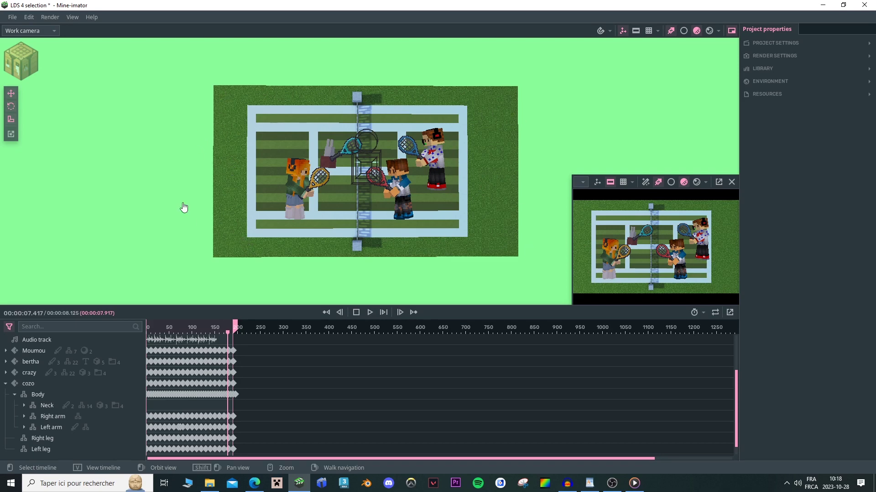
Open Le dernier showdown final.mp4, seek to the tennis event, mute it, pause at 00:02:57 and minimize the player
left_click(210, 484)
double_click(403, 309)
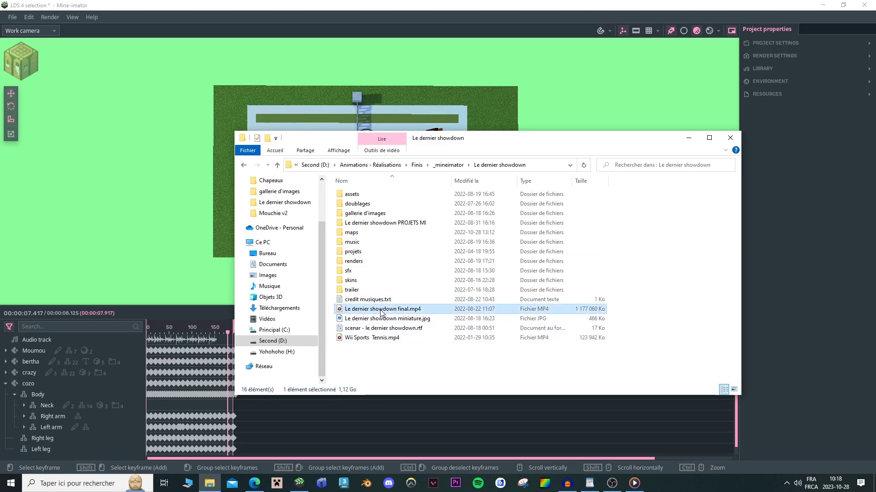
mouse_move(181, 426)
left_mouse_down()
mouse_move(214, 425)
mouse_move(175, 425)
mouse_move(184, 423)
left_mouse_up()
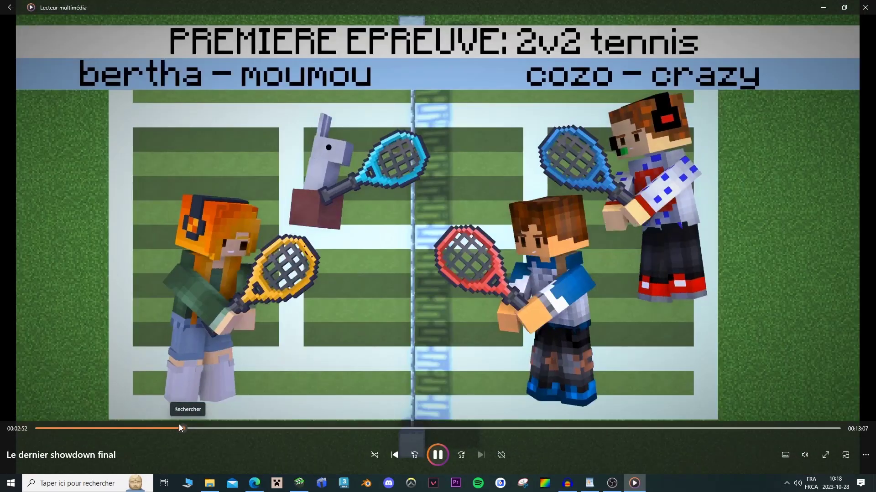
left_click(804, 455)
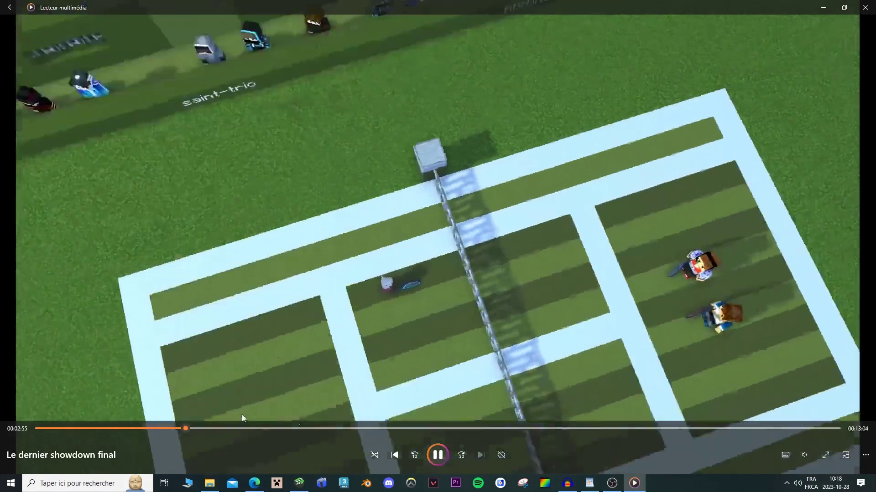
left_click(438, 455)
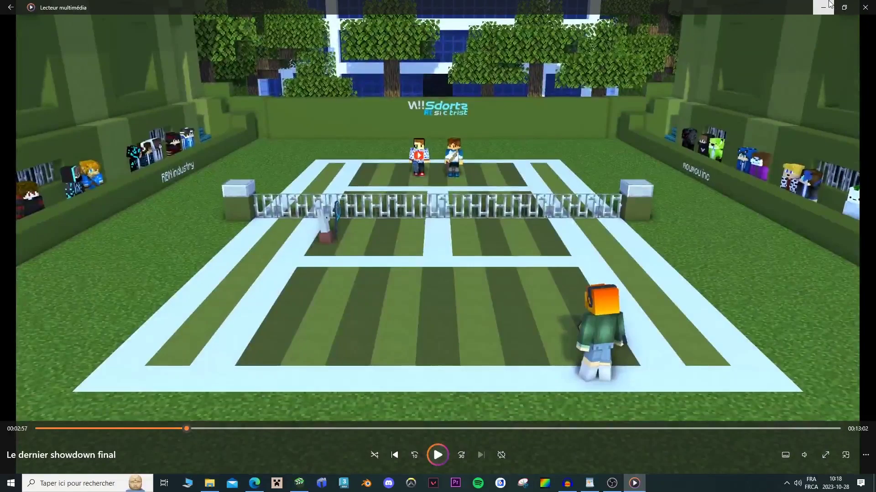
left_click(823, 4)
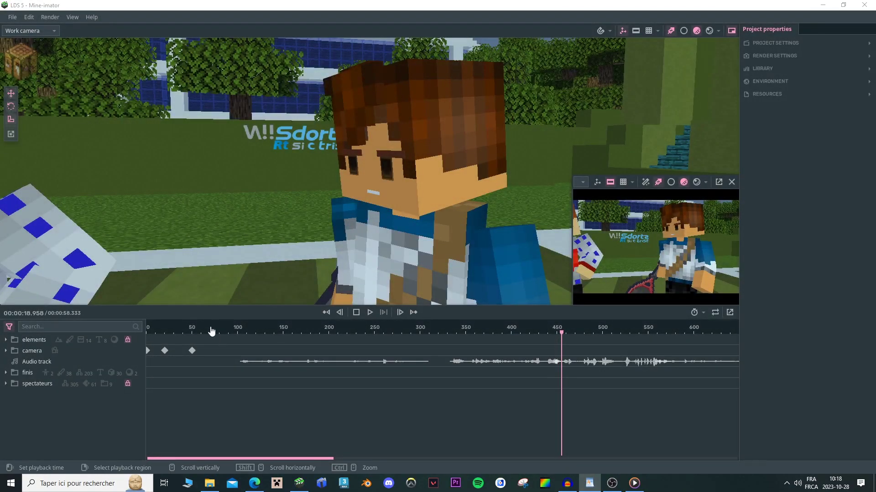
Rewind the LDS 5 scene to the first frame and examine the spectators lined up beside the tennis court
left_click_drag(204, 333, 147, 332)
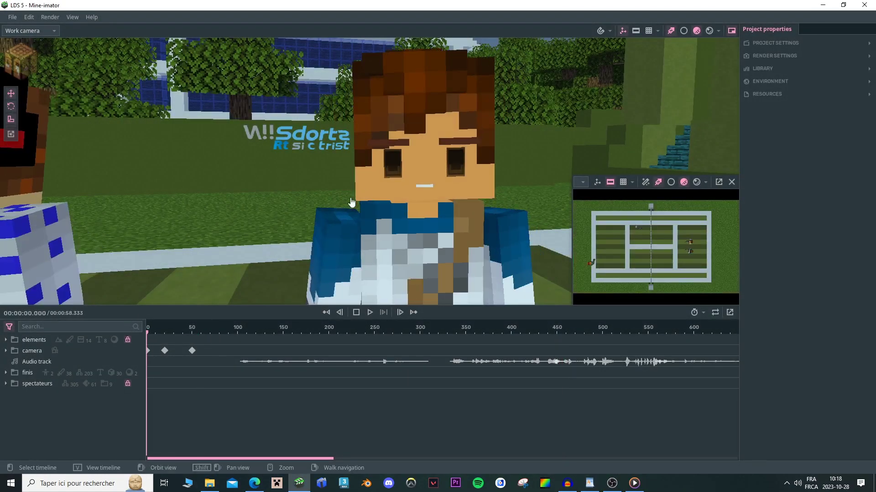
right_click_drag(349, 203, 282, 187)
key("s")
key("w")
right_click_drag(625, 283, 625, 283)
right_click_drag(345, 165, 346, 165)
mouse_move(340, 145)
left_mouse_down()
mouse_move(341, 170)
mouse_move(340, 155)
left_mouse_up()
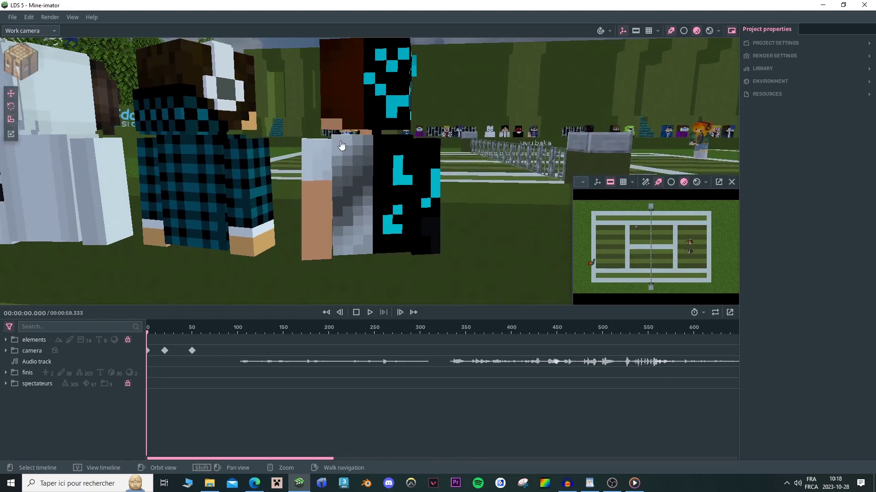
scroll(347, 141, "up", 1)
scroll(364, 132, "up", 2)
left_click_drag(364, 113, 332, 148)
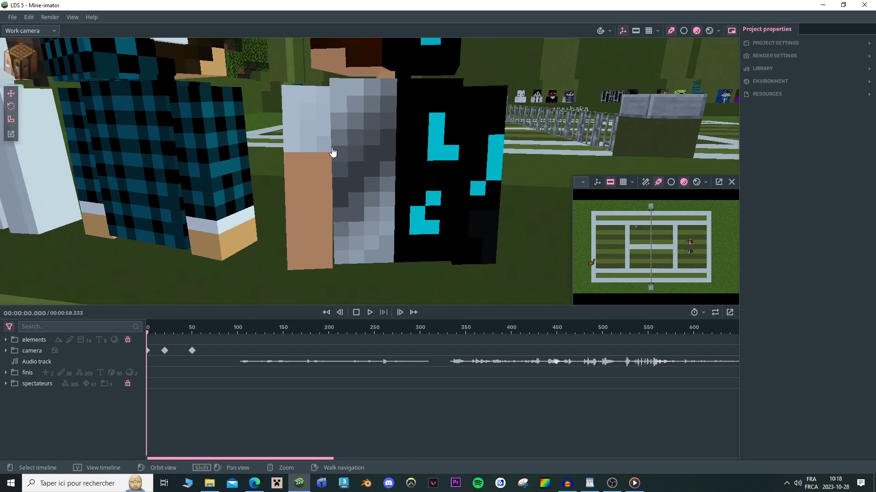
left_click_drag(430, 234, 333, 256)
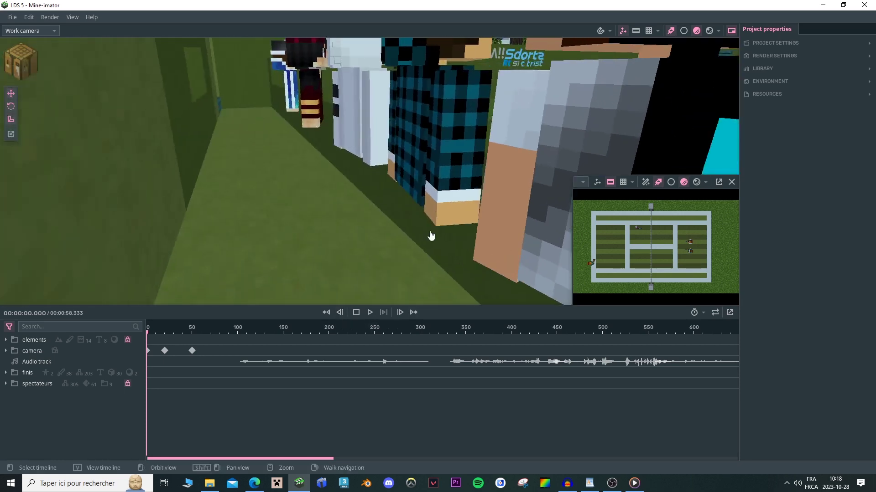
scroll(430, 234, "down", 1)
Check the paused court shot in the final video, and view the spectator row in LDS 5 up close
left_click(635, 484)
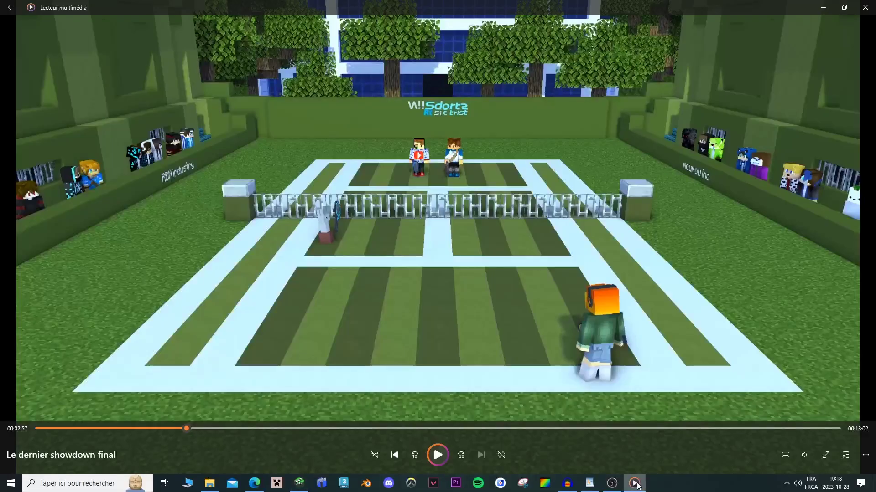
left_click(635, 485)
middle_click_drag(416, 267, 432, 253)
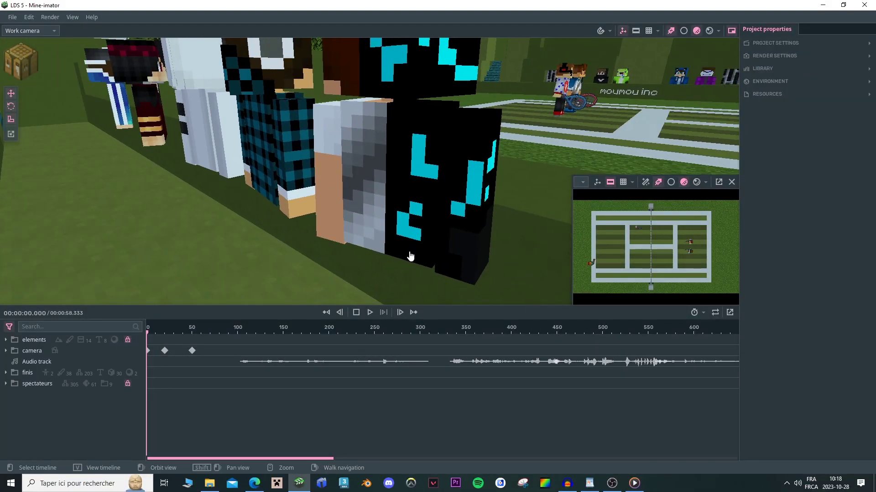
scroll(440, 220, "up", 5)
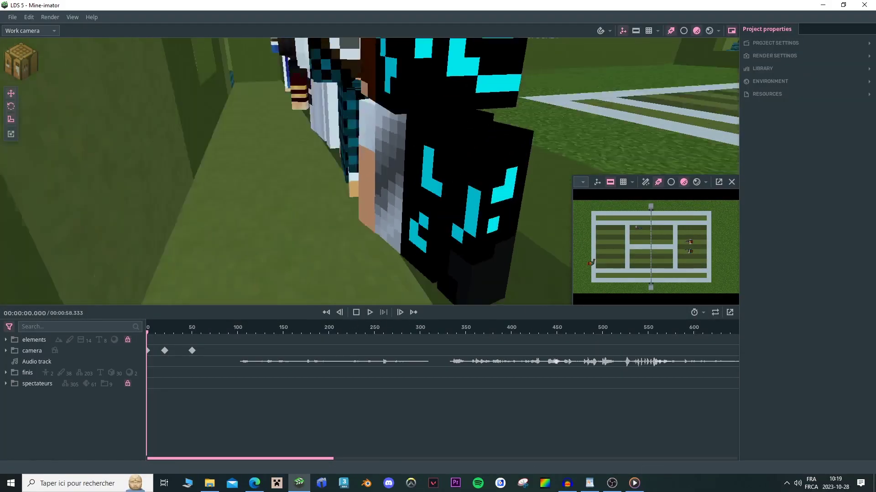
Examine the spectator stands on both sides and the neighbouring tennis courts of the LDS 5 scene from farther away
scroll(440, 221, "down", 8)
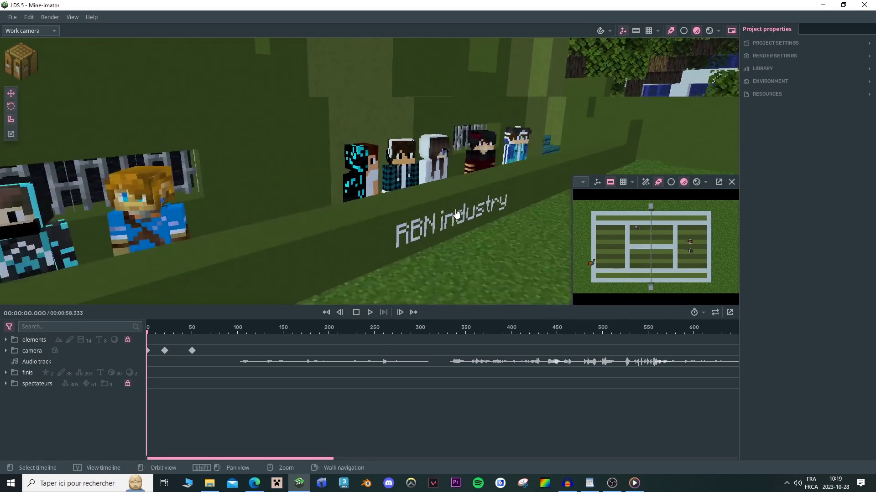
right_click_drag(456, 214, 411, 213)
scroll(457, 214, "down", 4)
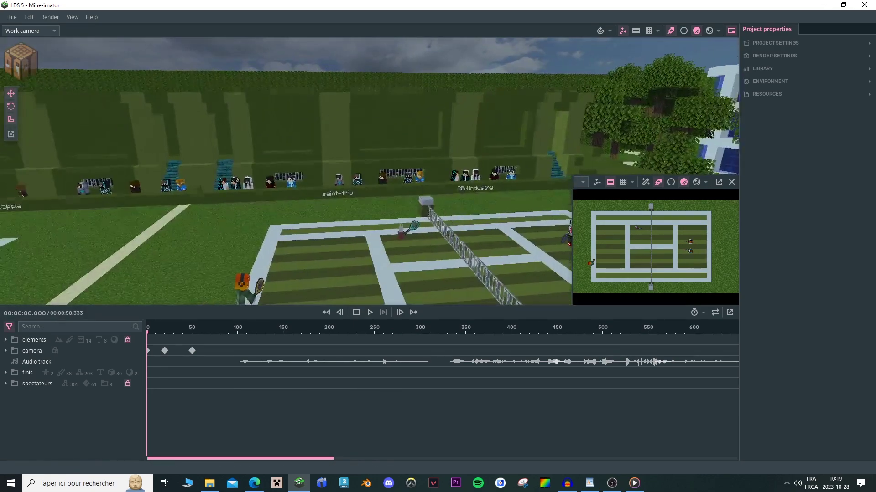
left_click_drag(457, 214, 457, 242)
scroll(445, 215, "down", 2)
right_click_drag(445, 215, 176, 146)
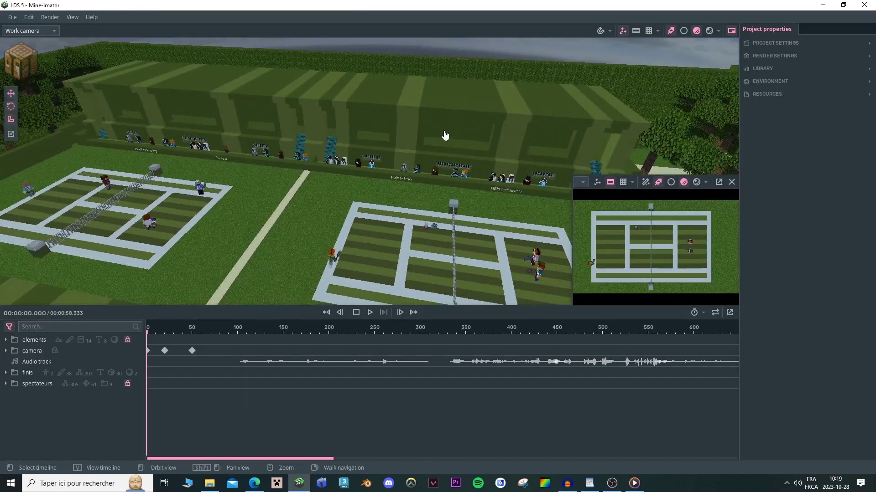
mouse_move(248, 124)
right_mouse_down()
mouse_move(235, 150)
mouse_move(248, 139)
right_mouse_up()
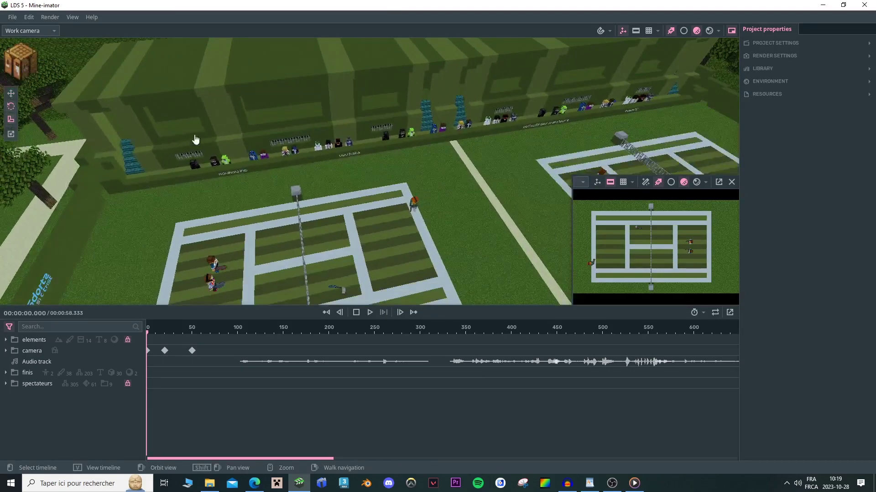
right_click_drag(555, 97, 424, 129)
key("s")
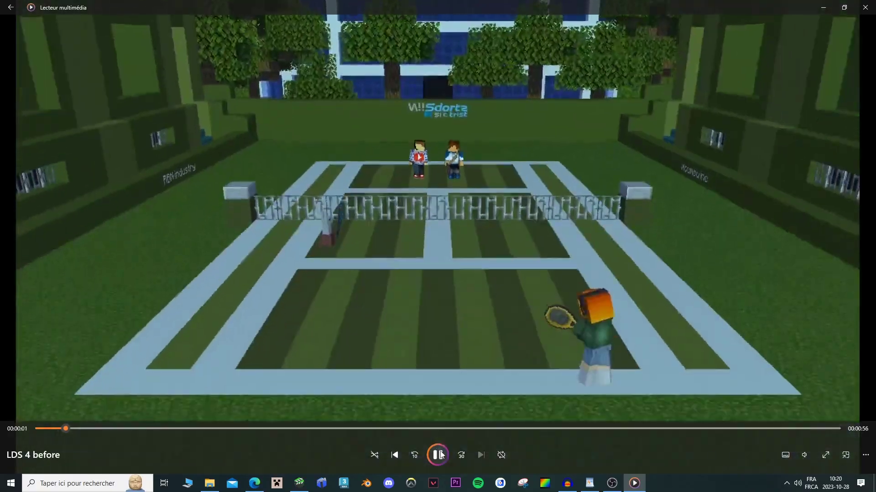
Pause the LDS 4 before clip at 00:00:02, switch to Mine-imator and scrub the LDS 5 scene to 00:00:20.083
left_click(511, 330)
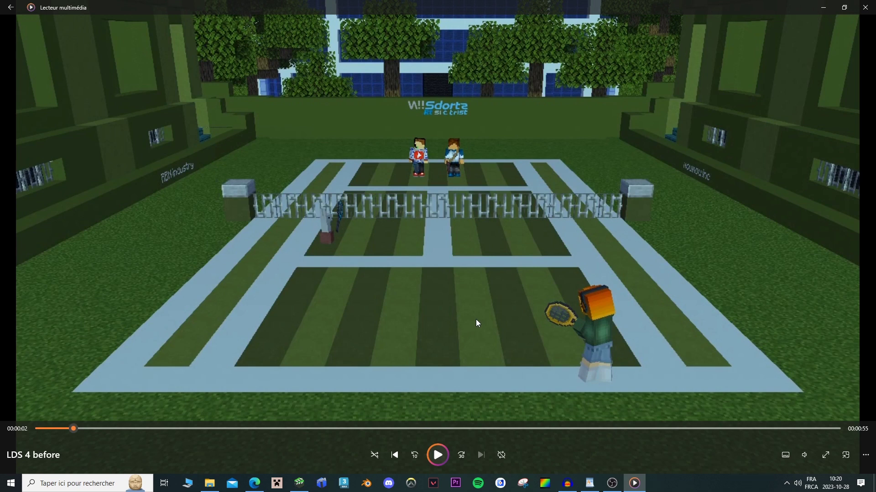
left_click(299, 483)
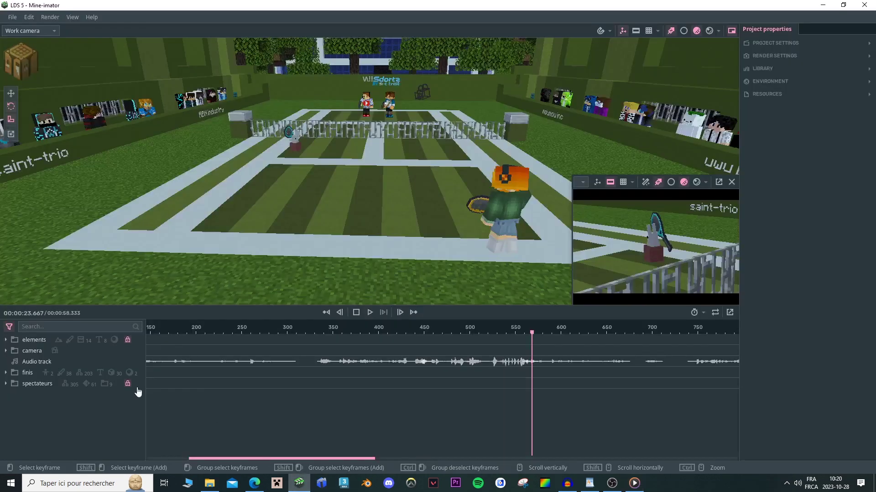
left_click(61, 363)
left_click_drag(194, 328, 454, 349)
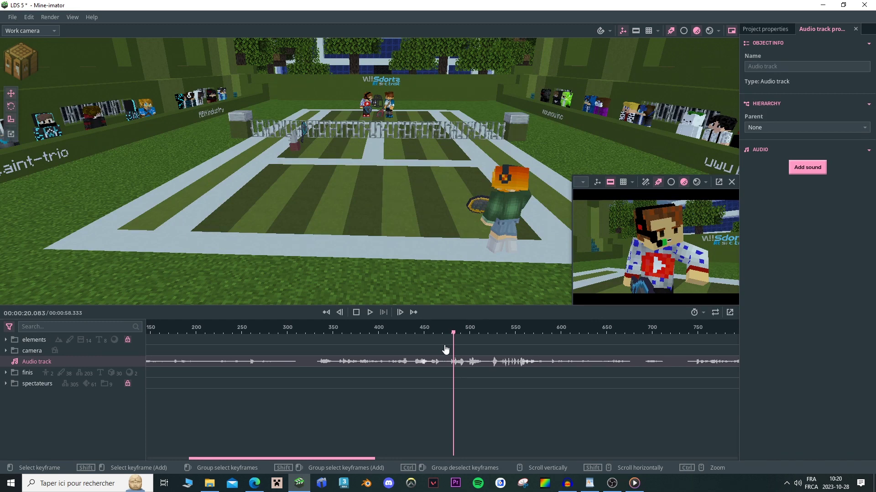
Switch to the LDS 4 before clip and play it from about halfway through, jumping back slightly once
left_click(635, 484)
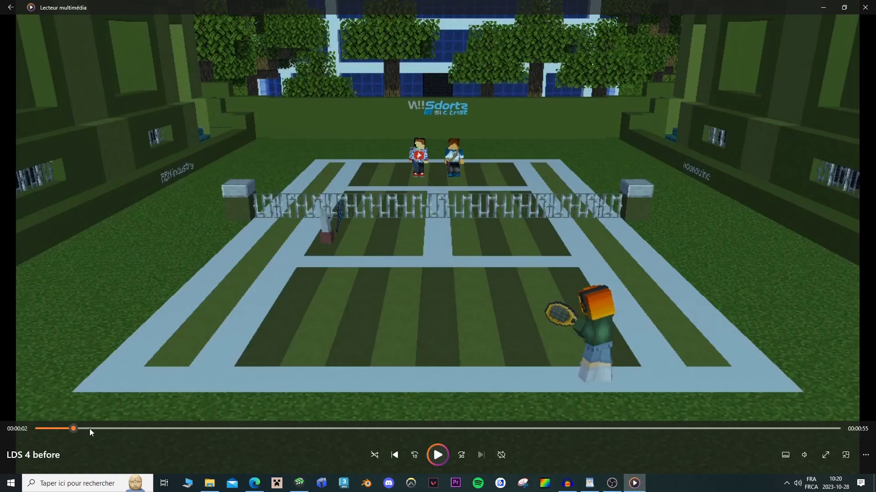
left_click_drag(90, 429, 421, 428)
left_click(437, 455)
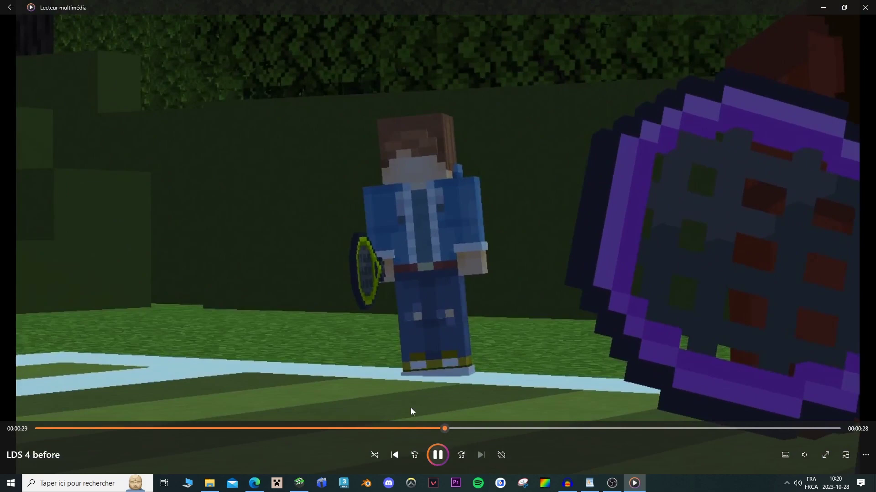
left_click(398, 428)
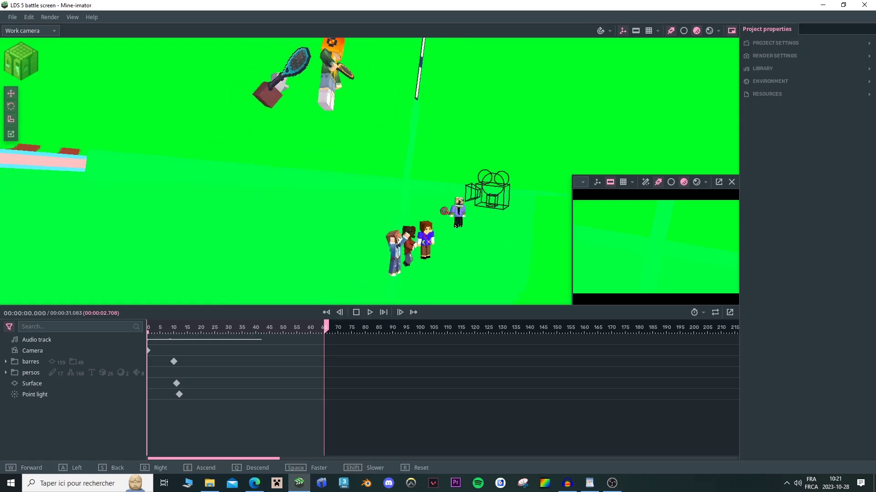
Play the LDS 5 battle screen animation and scrub it to 00:00:01.667 with the four background panels in view
right_click_drag(369, 171, 395, 152)
key("space")
key("space")
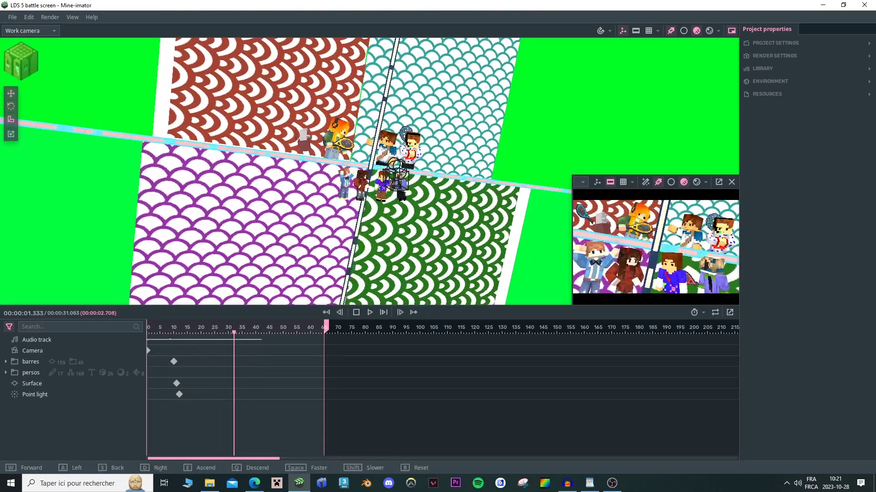
left_click_drag(253, 244, 244, 285, "shift")
left_click_drag(190, 336, 256, 332)
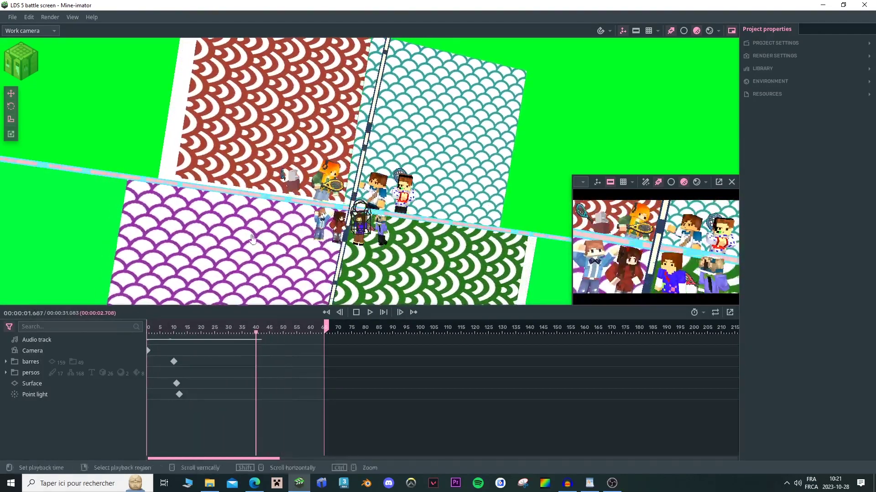
Inspect the patterned background panels of the battle screen up close, and rewind the scene to the first frame
key("w")
right_click_drag(177, 74, 169, 114)
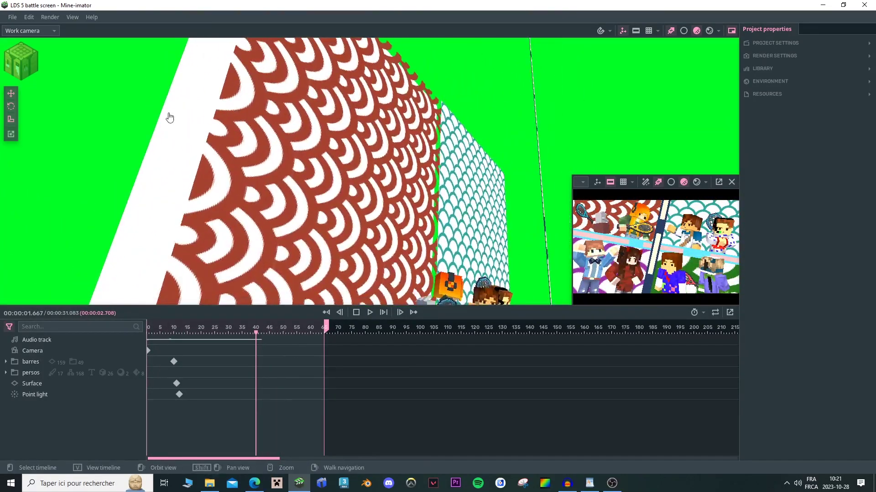
right_click_drag(223, 124, 229, 127)
key("s")
left_click(151, 329)
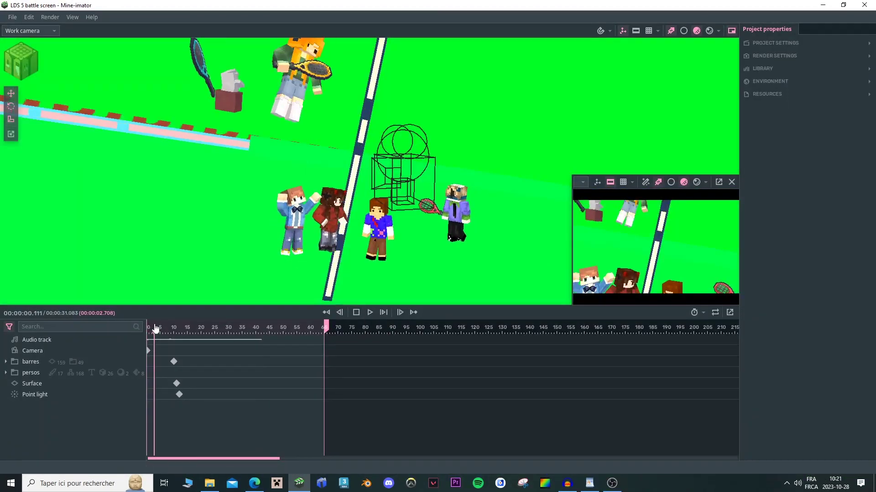
left_click_drag(150, 326, 146, 326)
Scrub back and forth through the battle screen's opening frames while viewing the characters and bars from other angles
right_click_drag(568, 268, 414, 167)
right_click_drag(218, 297, 310, 269)
left_click_drag(154, 327, 179, 327)
mouse_move(313, 147)
right_mouse_down()
mouse_move(297, 145)
mouse_move(310, 148)
right_mouse_up()
left_click_drag(255, 331, 142, 310)
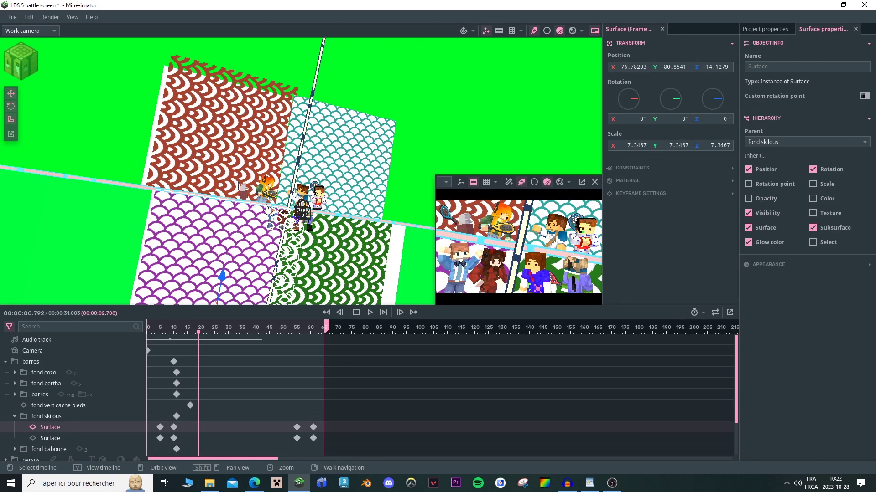
Open the LDS 6 project from the Le dernier showdown PROJETS MI folder
left_click(13, 18)
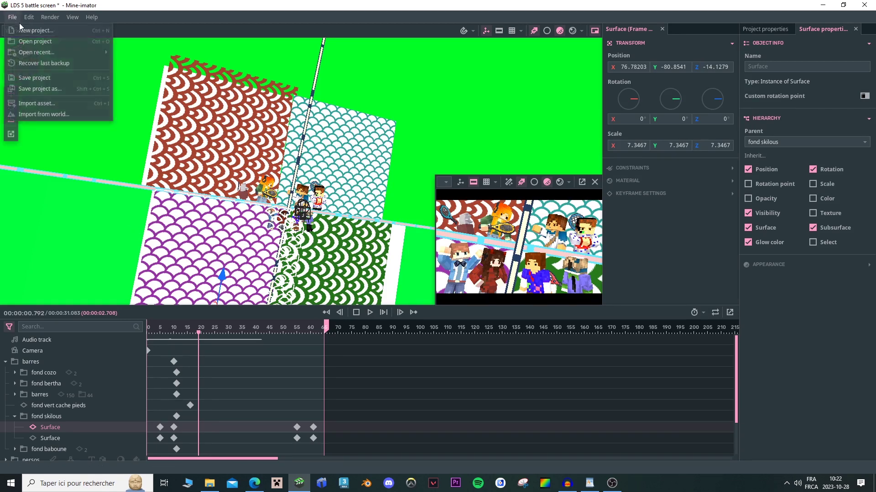
left_click(43, 42)
left_click(504, 255)
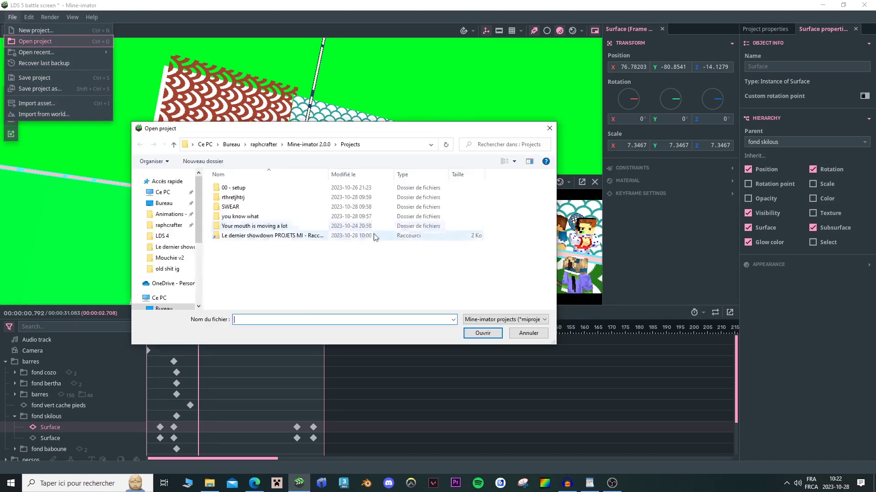
double_click(249, 237)
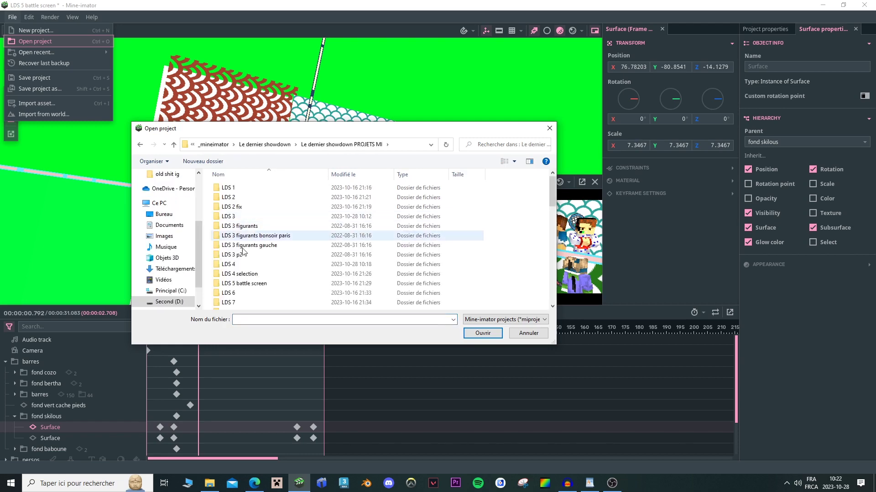
double_click(240, 294)
left_click(481, 334)
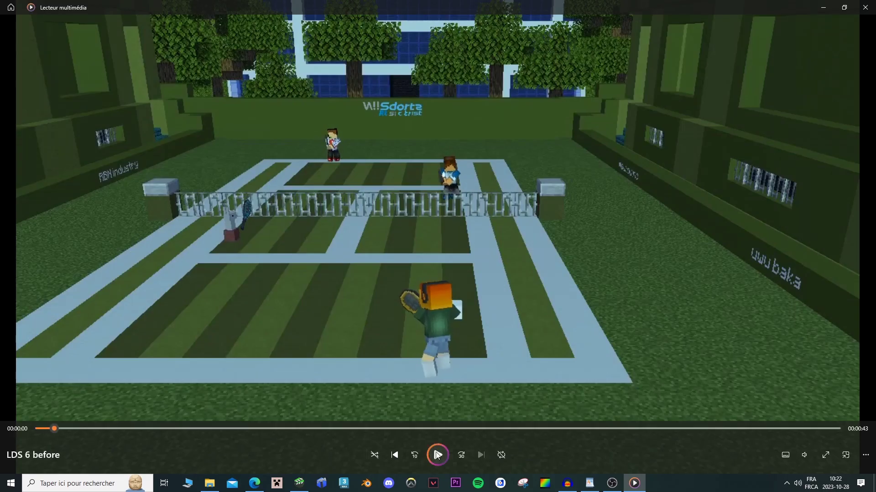
Play the LDS 6 before clip from its start, pause it and seek back to an early moment
left_click_drag(102, 428, 39, 428)
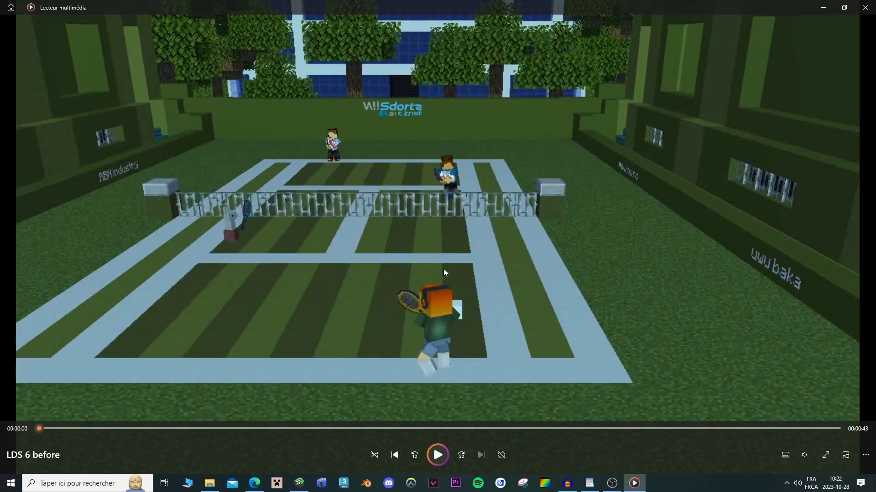
left_click(438, 456)
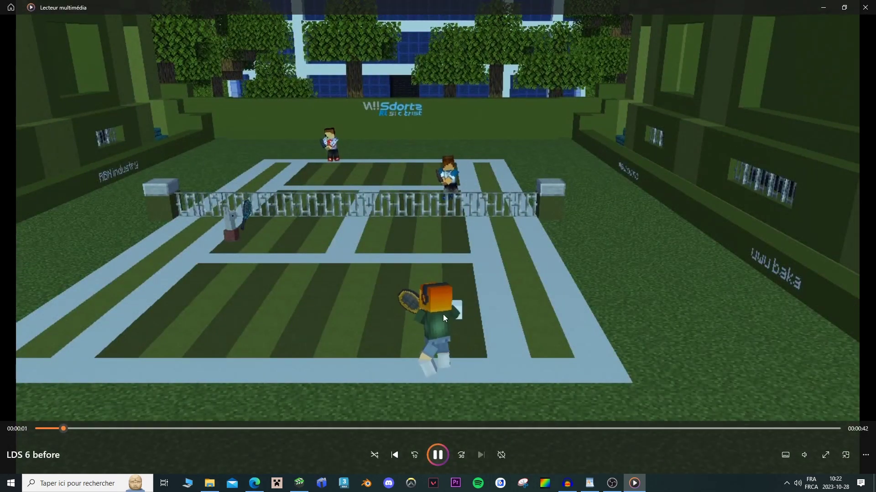
left_click(441, 453)
left_click_drag(102, 429, 79, 428)
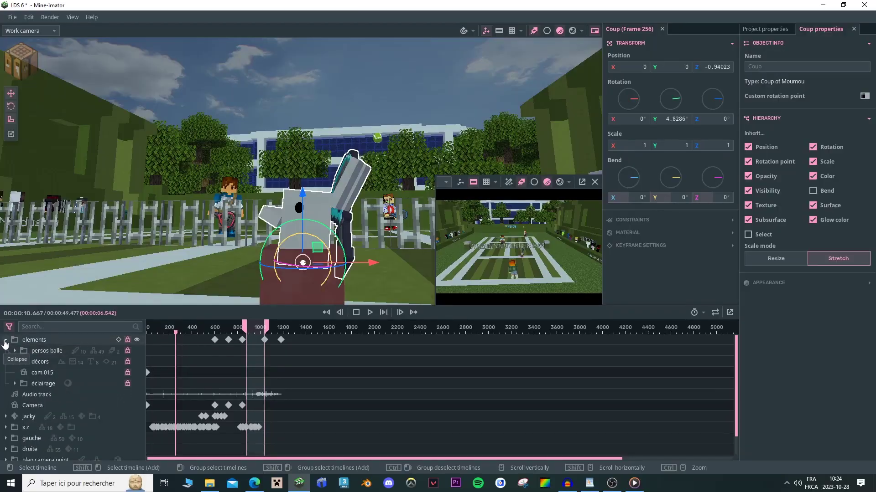
Collapse the elements folder in the LDS 6 timeline, clear the selection and look around the tennis court
left_click(5, 340)
left_click(47, 440)
right_click_drag(292, 182, 246, 238)
key("e")
key("s")
key("w")
key("w")
key("e")
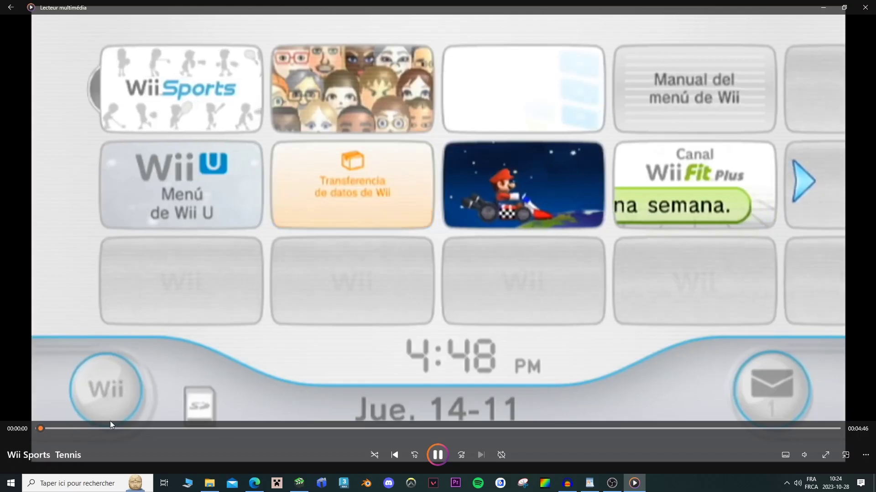
Seek the Wii Sports Tennis clip to 00:01:30, minimize the player and compare the building and trees behind the LDS 6 court
left_click_drag(174, 428, 290, 433)
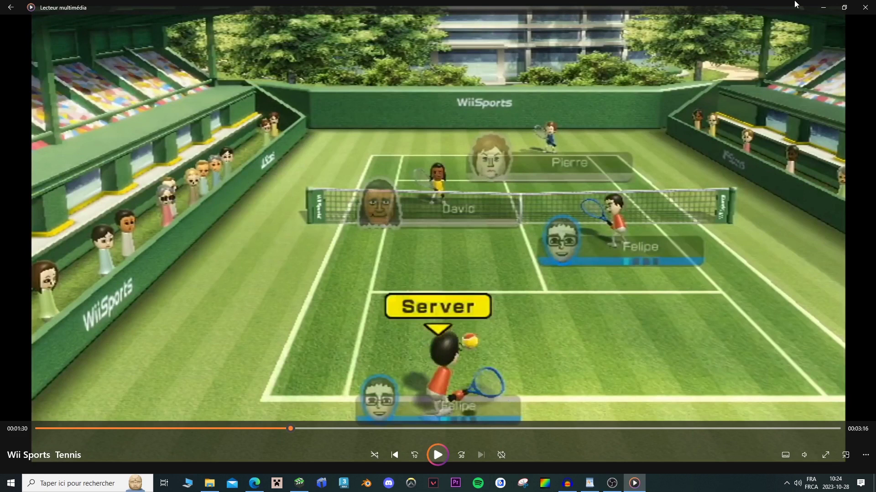
left_click(825, 5)
right_click_drag(361, 159, 445, 68)
key("s")
key("w")
key("w")
key("s")
key("s")
key("w")
key("w")
right_click_drag(284, 118, 415, 178)
key("s")
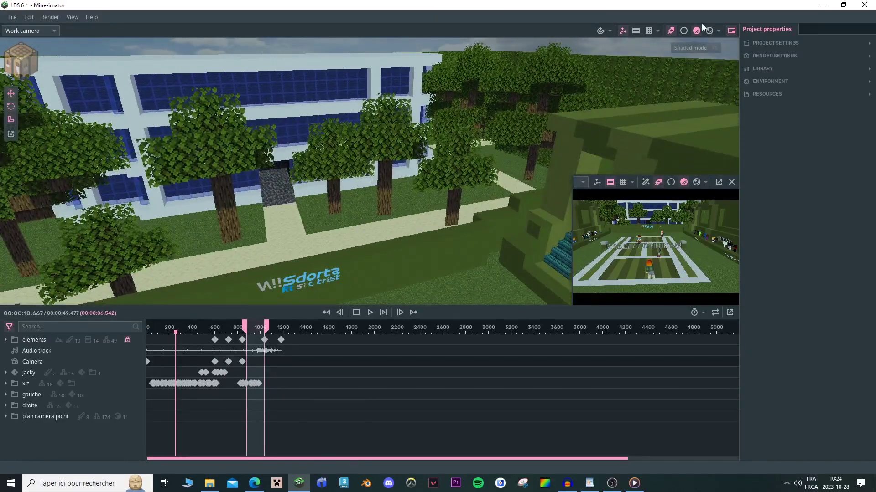
Set the main viewport to shaded mode and view the LDS 6 scenery from farther back
left_click(702, 30)
left_click(697, 31)
right_click_drag(502, 136, 483, 137)
key("s")
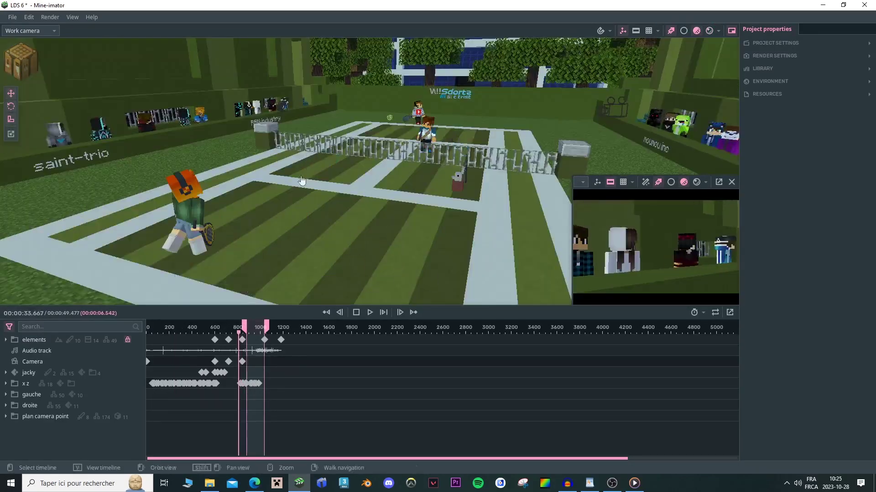
View the spectators above the saint-trio sign up close and play the animation from 00:00:33.667
key("w")
right_click_drag(301, 182, 241, 175)
key("w")
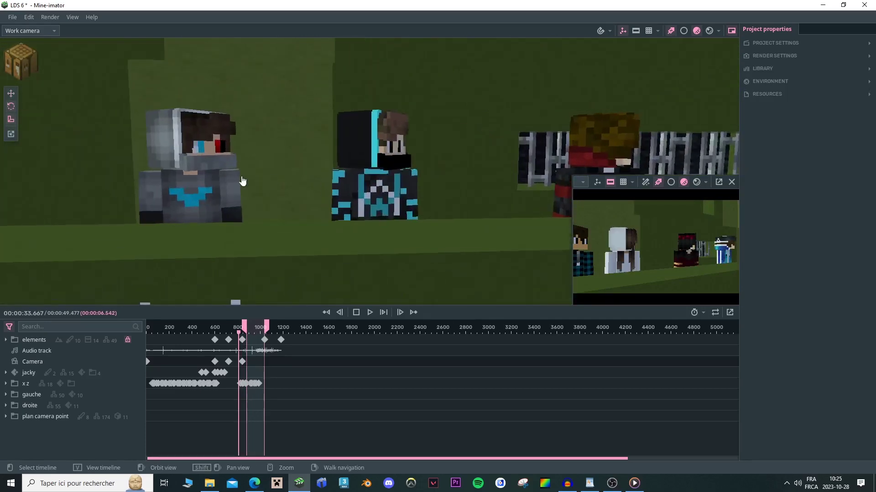
key("space")
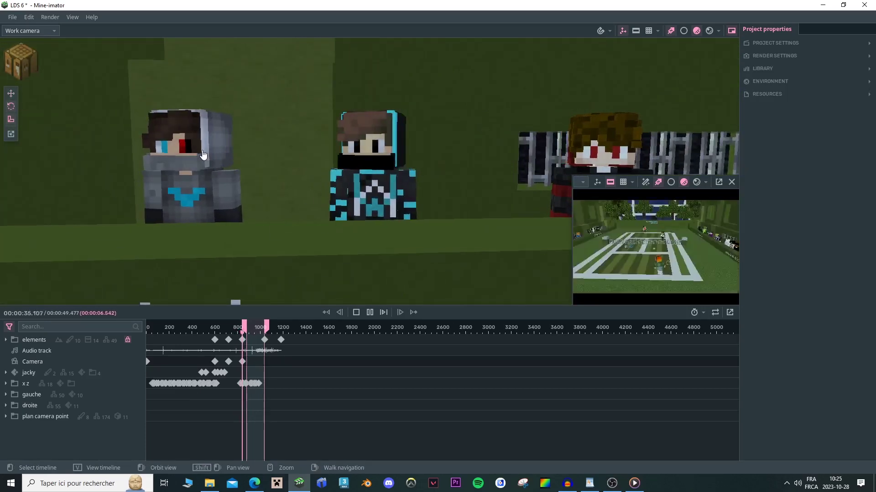
Select several spectators' heads one after another at frame 855, compare their rotation and keyframe transition, and clear the selection
left_click(184, 153)
left_click(184, 153)
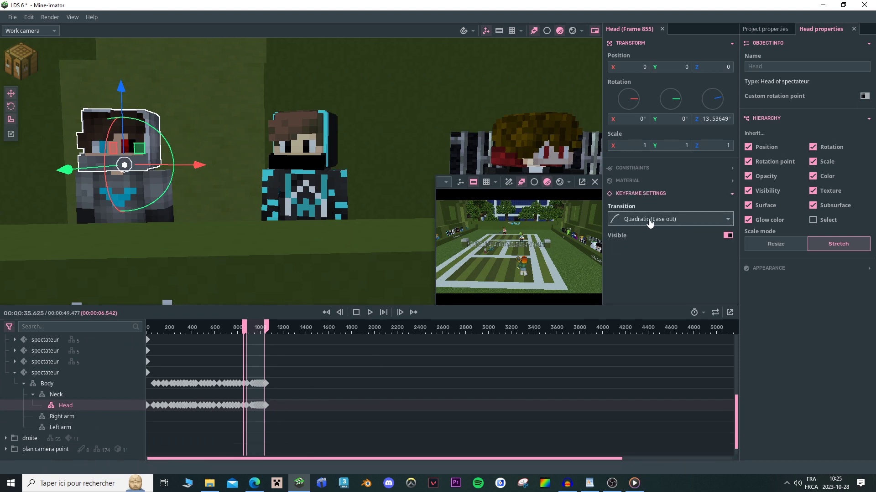
left_click(312, 151)
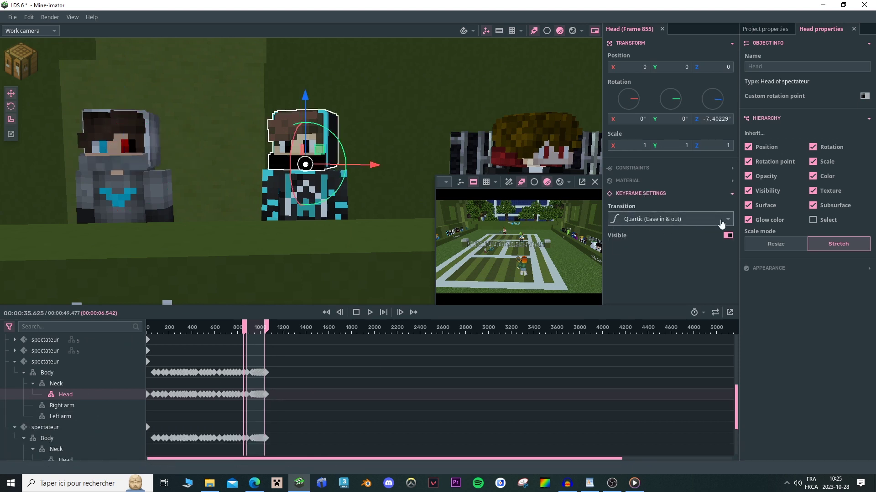
left_click(555, 152)
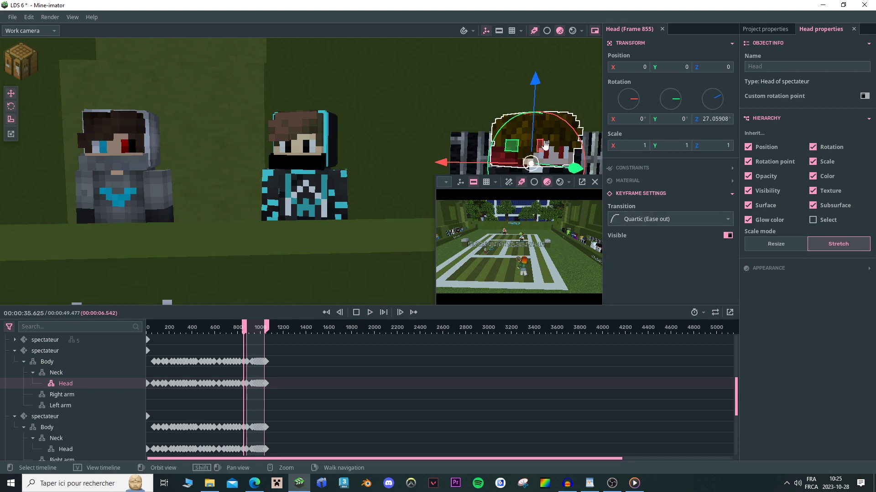
right_click_drag(545, 145, 545, 145)
left_click(433, 151)
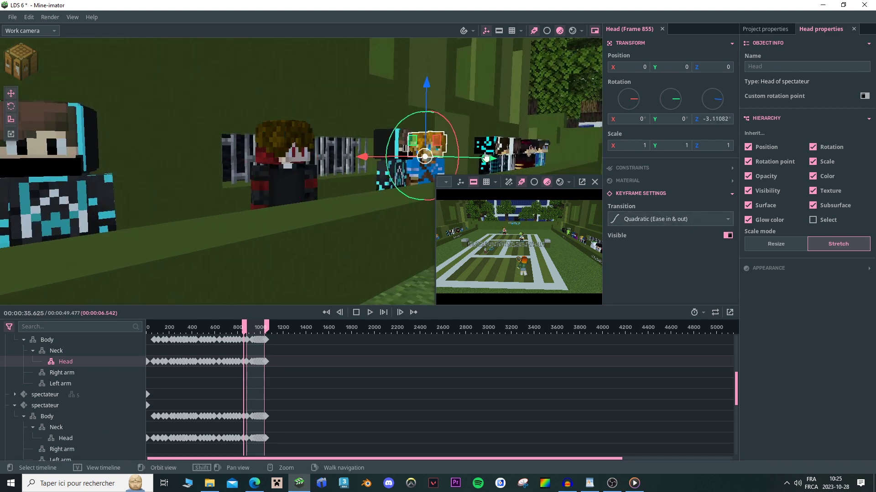
left_click(505, 156)
right_click_drag(395, 105, 395, 105)
left_click(436, 84)
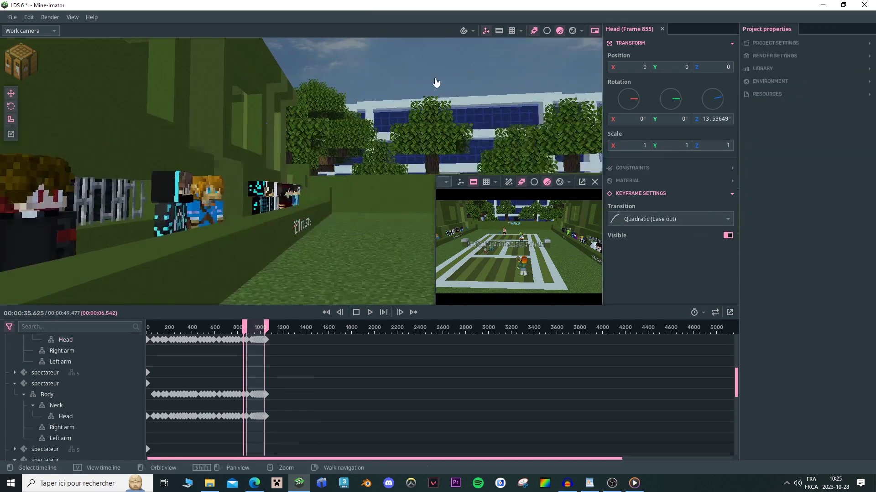
Move the playhead near the end of the playback region and play the spectators' reactions in a wider view
left_click_drag(436, 84, 374, 137)
left_click(246, 331)
left_click_drag(245, 328, 263, 322)
key("space")
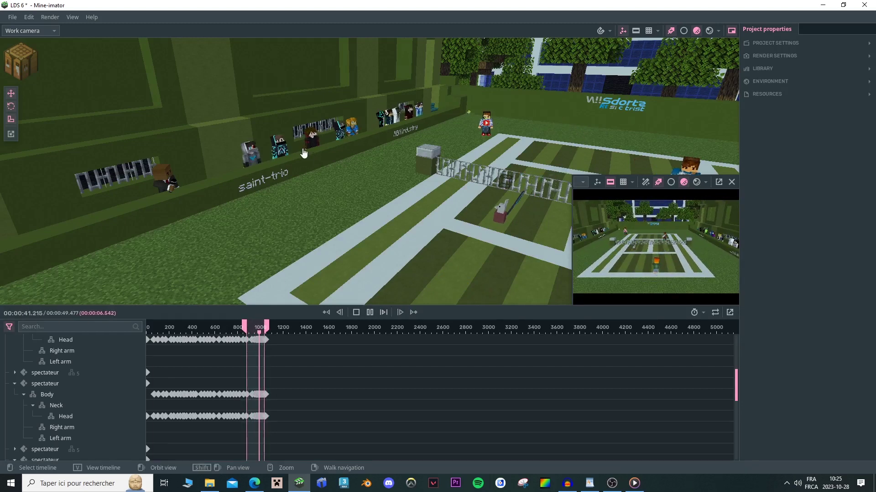
Switch to the Wii Sports Tennis video, skip ahead to 00:04:24 and pause on the spectators along the court
left_click(633, 483)
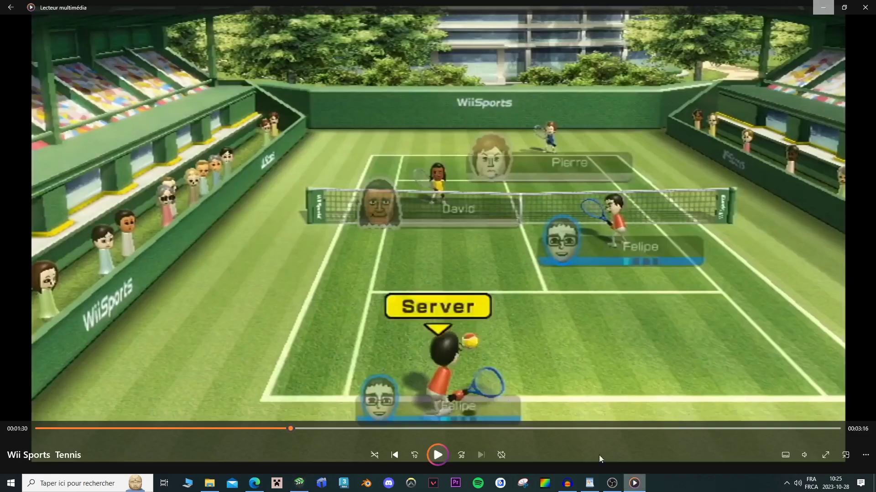
left_click_drag(439, 437, 776, 411)
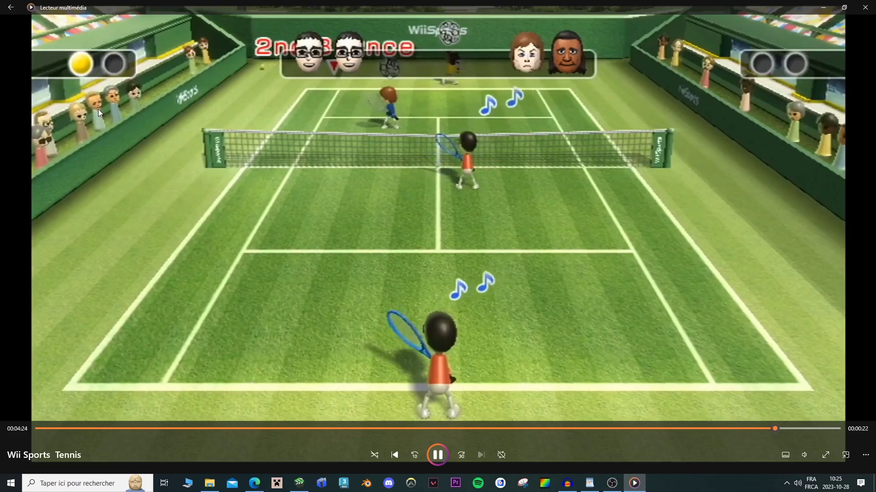
left_click(438, 455)
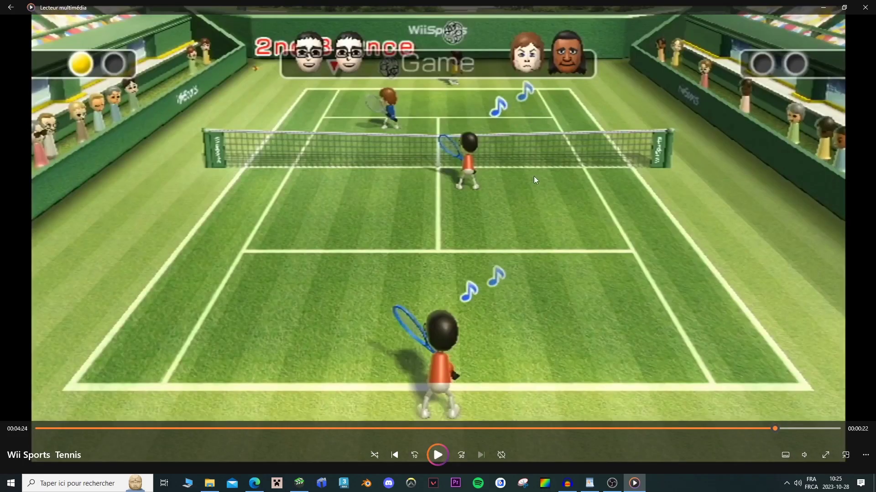
Return to the LDS 6 project, play the animation from 00:00:35.500 and view the court from behind the front player
left_click(300, 483)
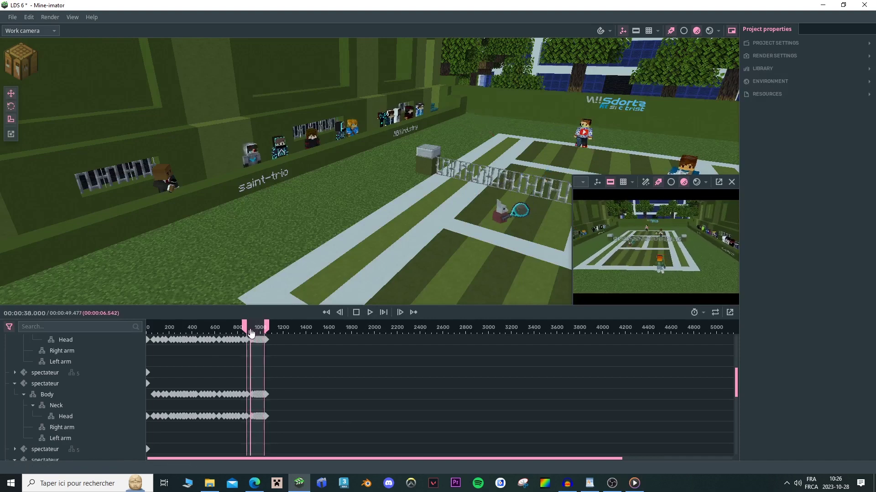
left_click_drag(246, 333, 244, 333)
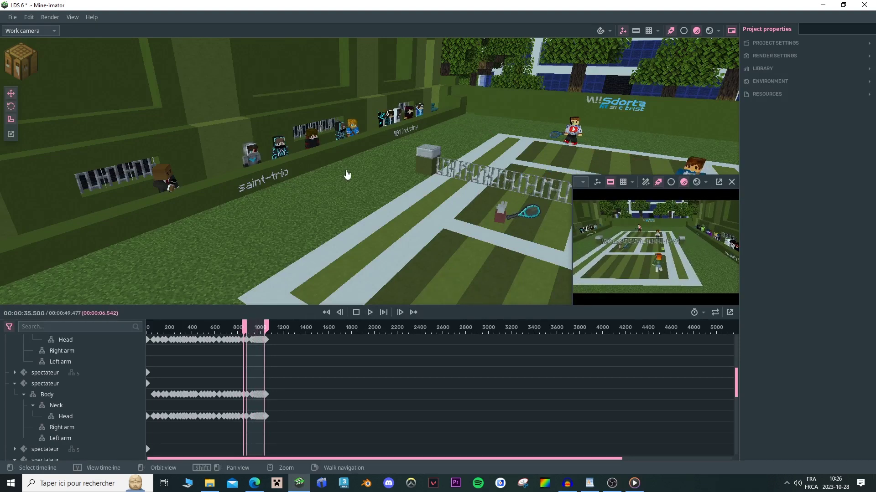
key("space")
left_click_drag(347, 174, 395, 125)
key("space")
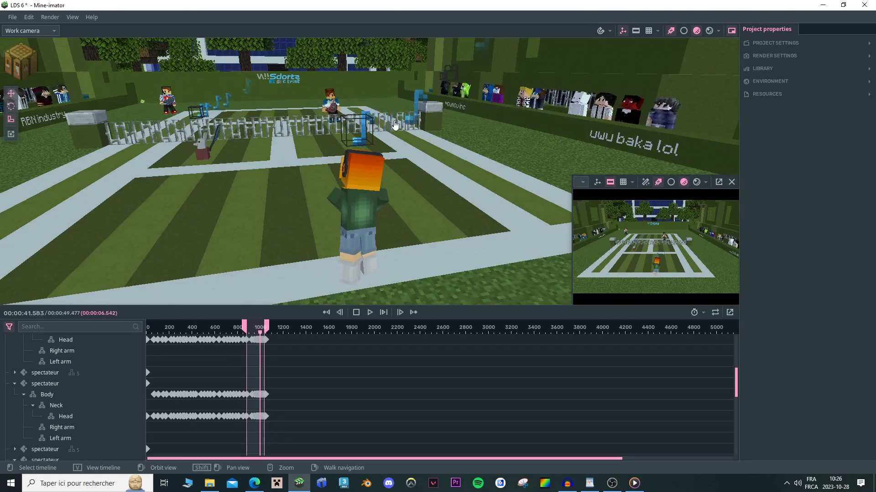
right_click_drag(379, 143, 356, 132)
key("e")
Play the Wii Sports Tennis reference onward to its replay shot at 00:04:26 and pause it
key("alt+Tab")
left_click(438, 456)
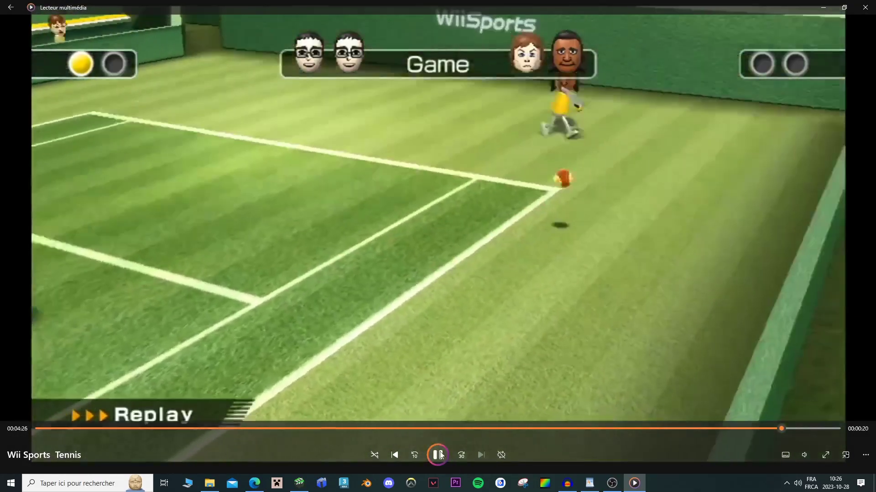
left_click(439, 455)
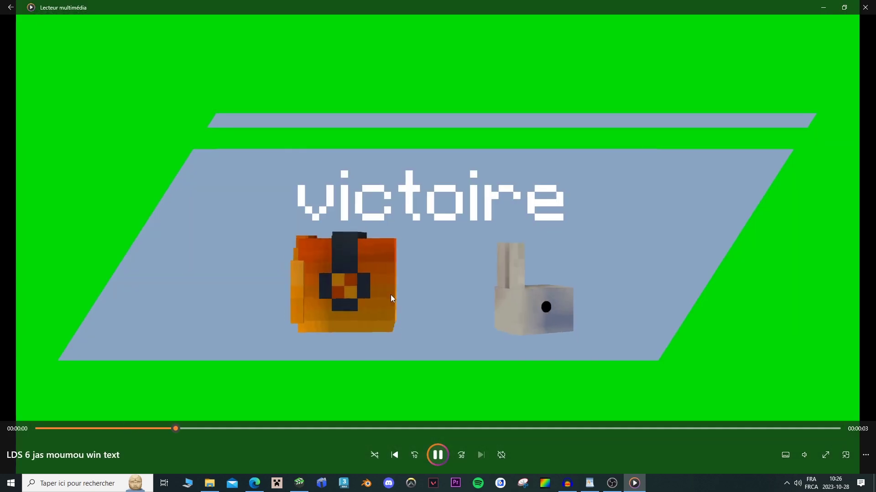
Scrub through the LDS 6 jas moumou win text clip, pause on the rotating heads and close the player
left_click_drag(140, 428, 413, 415)
left_click(432, 456)
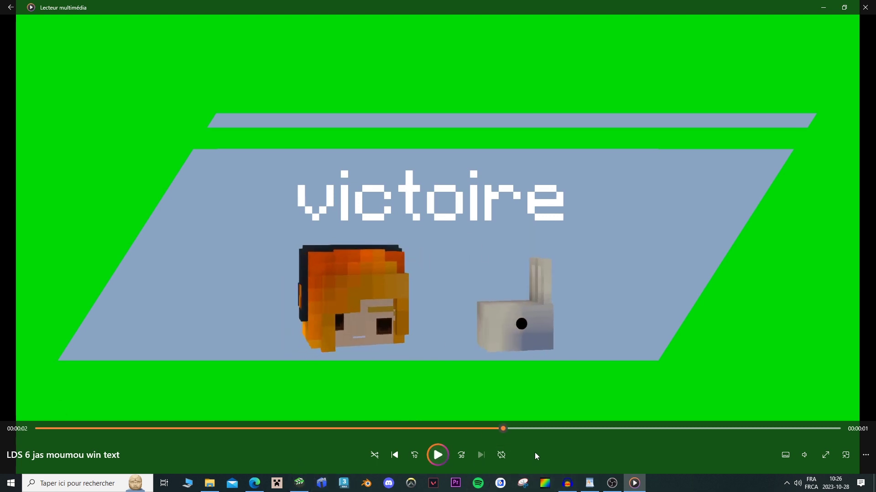
left_click_drag(533, 428, 701, 427)
left_click(860, 4)
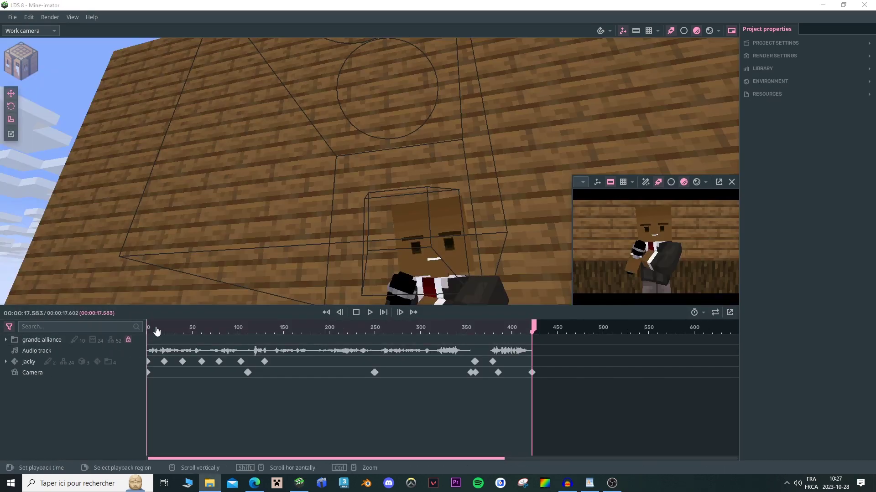
Rewind the LDS 8 project to the start, frame jacky from farther back and scrub through his opening gestures
mouse_move(156, 332)
left_mouse_down()
mouse_move(147, 332)
mouse_move(176, 336)
mouse_move(146, 334)
left_mouse_up()
right_click_drag(256, 228, 187, 108)
key("s")
key("w")
mouse_move(309, 154)
right_mouse_down()
mouse_move(217, 172)
mouse_move(304, 156)
right_mouse_up()
key("w")
left_click_drag(152, 327, 209, 335)
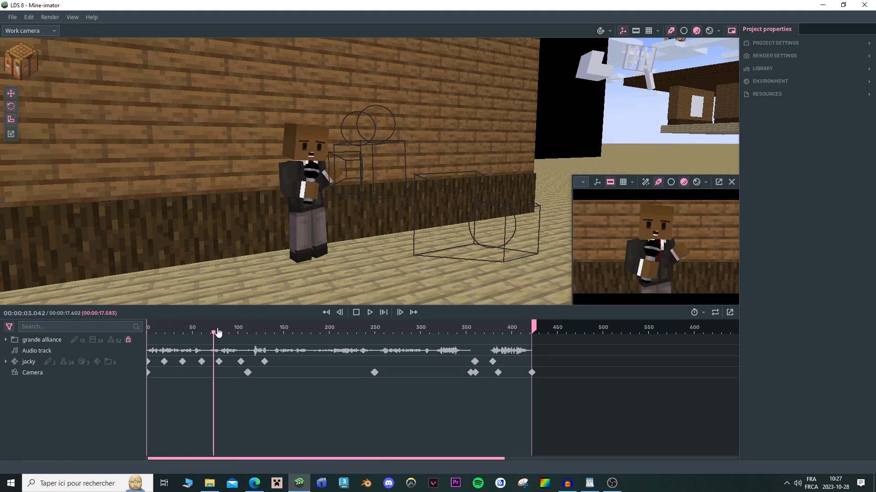
Move the work camera to view the characters and white shapes in front of the black backdrop
right_click_drag(276, 270, 301, 178)
key("d")
key("s")
key("w")
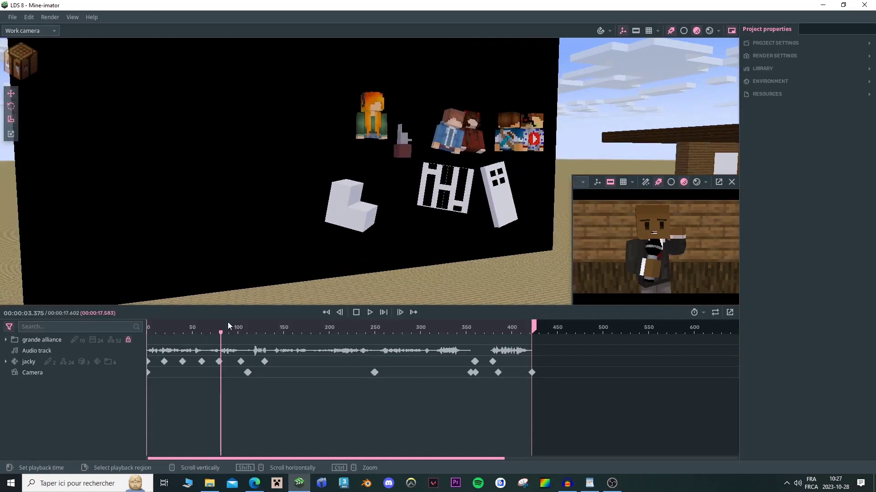
Move the playhead to 00:00:11.167 and fly the work camera into the wooden building's picture-lined corridor
left_click_drag(228, 323, 303, 323)
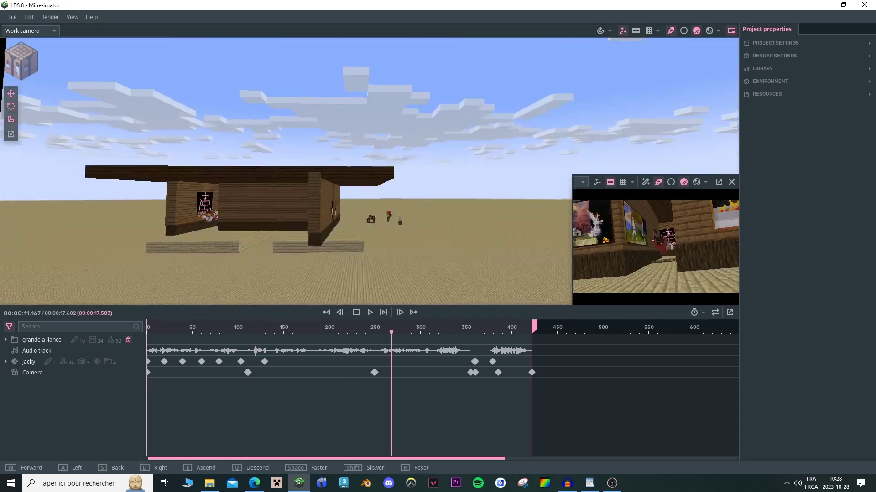
key("w")
right_click_drag(370, 172, 511, 155)
key("w")
key("e")
key("s")
key("w")
key("w")
key("e")
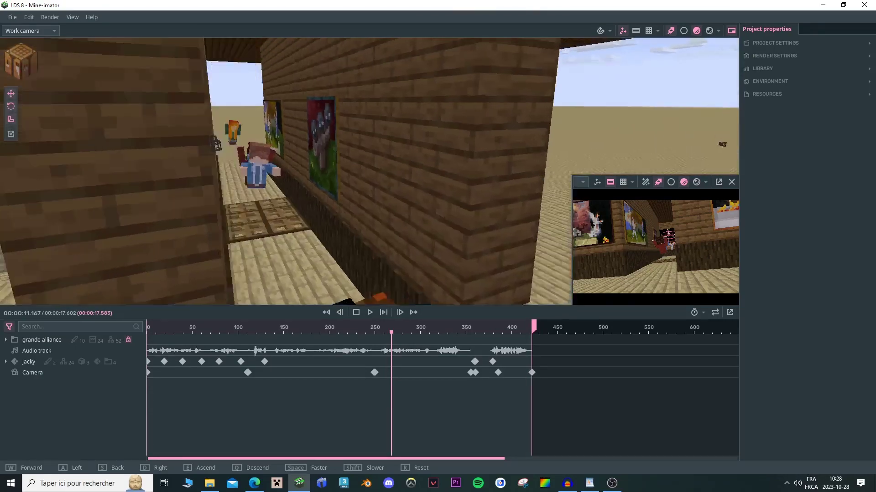
right_click_drag(376, 235, 379, 256)
Scrub and play the characters' run through the corridor around 00:00:11.646, turning the view toward the pair outside it
left_click(382, 330)
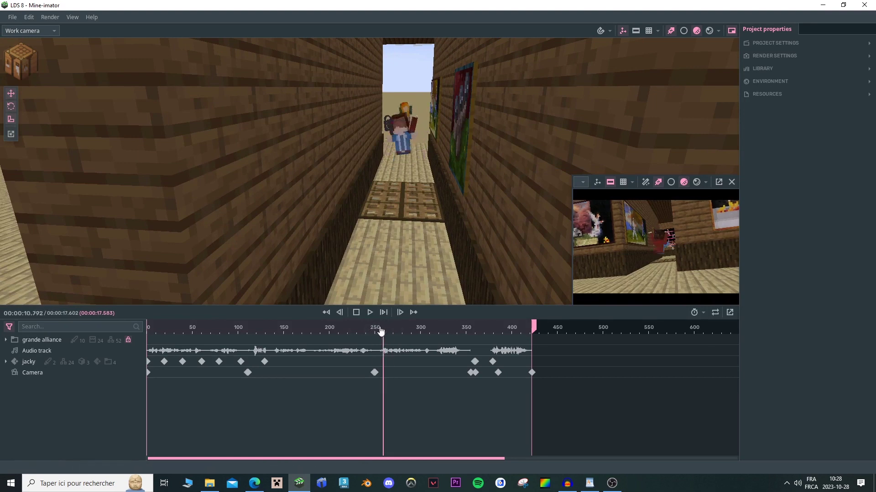
mouse_move(381, 331)
left_mouse_down()
mouse_move(360, 333)
mouse_move(375, 328)
left_mouse_up()
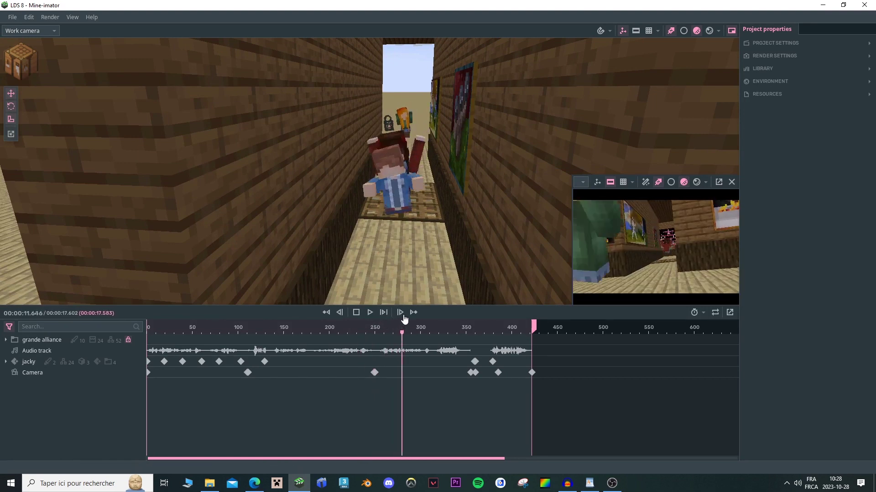
key("space")
key("space")
right_click_drag(384, 218, 479, 260)
key("s")
key("space")
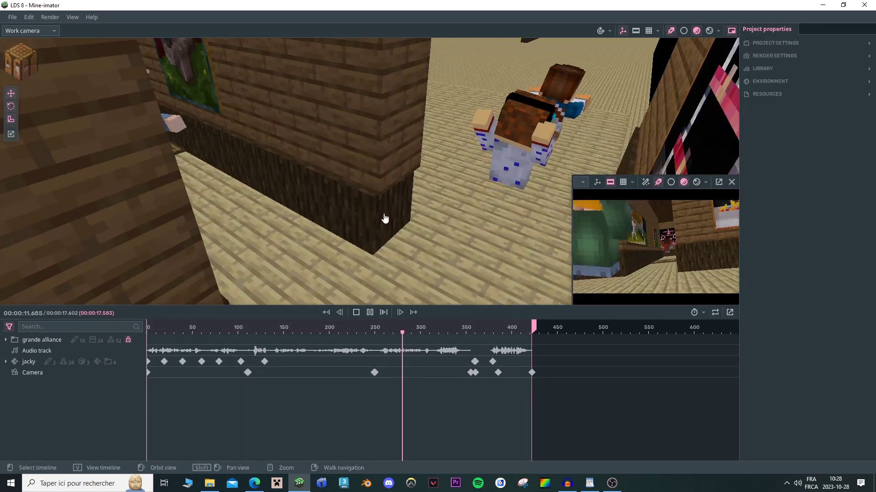
Scrub farther through the LDS 8 chase and inspect the characters and building from several angles
mouse_move(434, 332)
left_mouse_down()
mouse_move(425, 332)
mouse_move(438, 332)
left_mouse_up()
right_click_drag(433, 273, 315, 288)
key("w")
left_click_drag(447, 332, 461, 329)
key("w")
mouse_move(456, 274)
right_mouse_down()
mouse_move(454, 296)
mouse_move(474, 256)
mouse_move(429, 214)
mouse_move(433, 205)
mouse_move(410, 247)
mouse_move(456, 251)
right_mouse_up()
key("s")
key("e")
right_click_drag(433, 292, 157, 131)
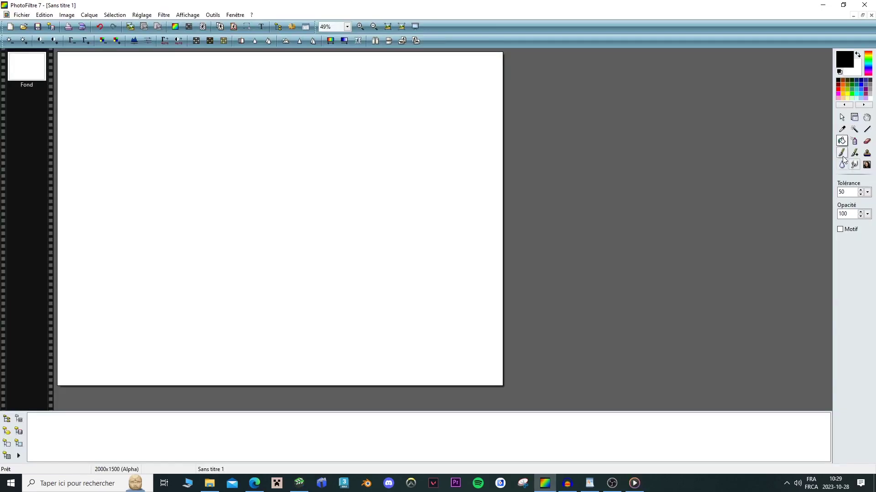
Brush a black vertical line with two circles plus blue arcs, circles and arrows in PhotoFiltre 7, and close it without saving
left_click(842, 153)
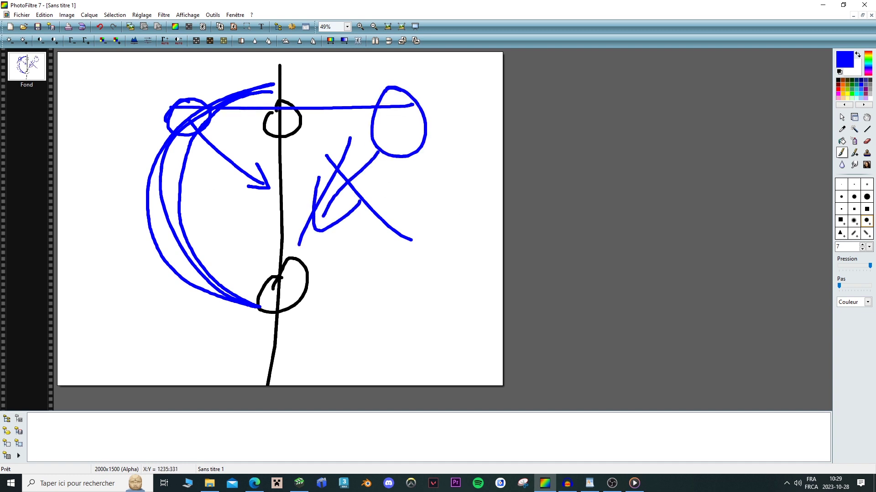
left_click(864, 4)
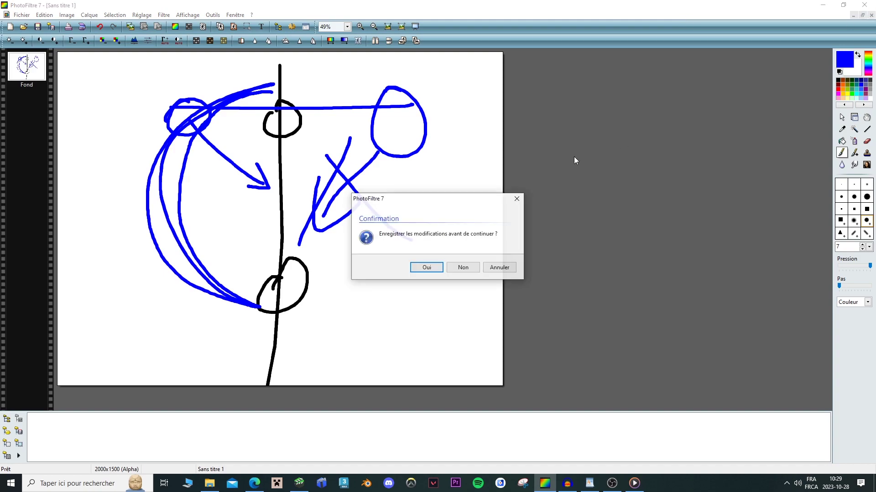
left_click(462, 268)
Scrub through the LDS 11 old clip from the seated character to the redstone trail, and minimize the player
mouse_move(350, 429)
left_mouse_down()
mouse_move(326, 429)
mouse_move(365, 432)
left_mouse_up()
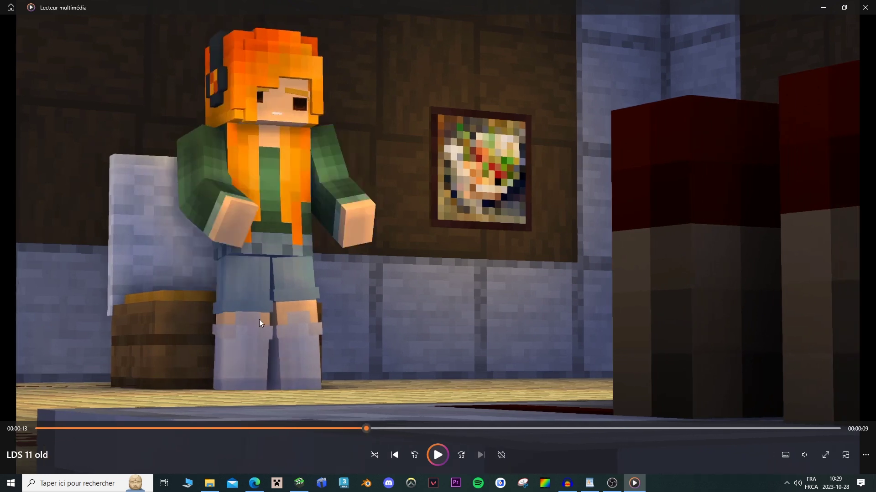
left_click_drag(366, 428, 461, 428)
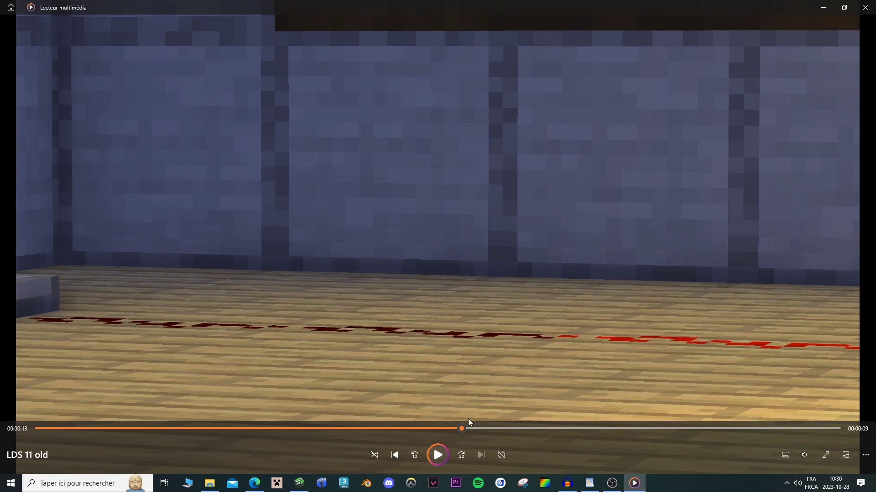
left_click_drag(465, 428, 575, 400)
left_click(816, 5)
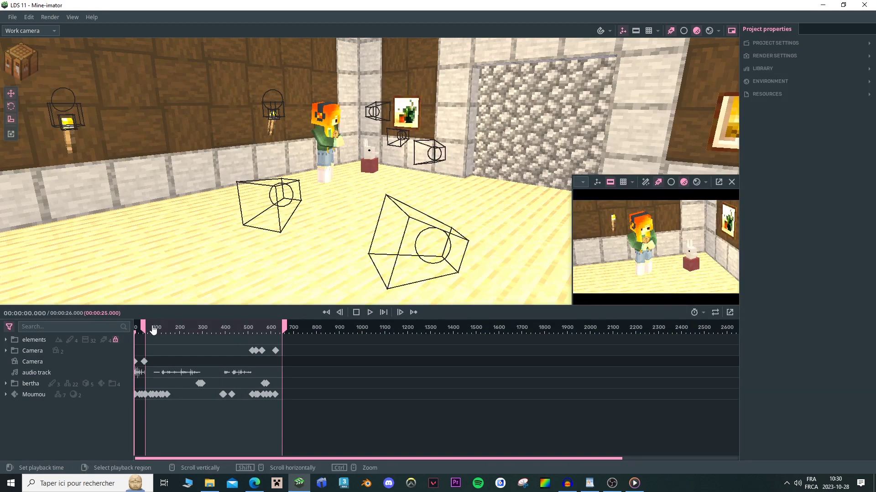
Orbit around the LDS 11 room and scrub to 00:00:13.917 to view the lit redstone trail and its repeater
left_click_drag(205, 205, 292, 214)
left_click_drag(167, 326, 211, 328)
right_click_drag(374, 205, 438, 247)
key("d")
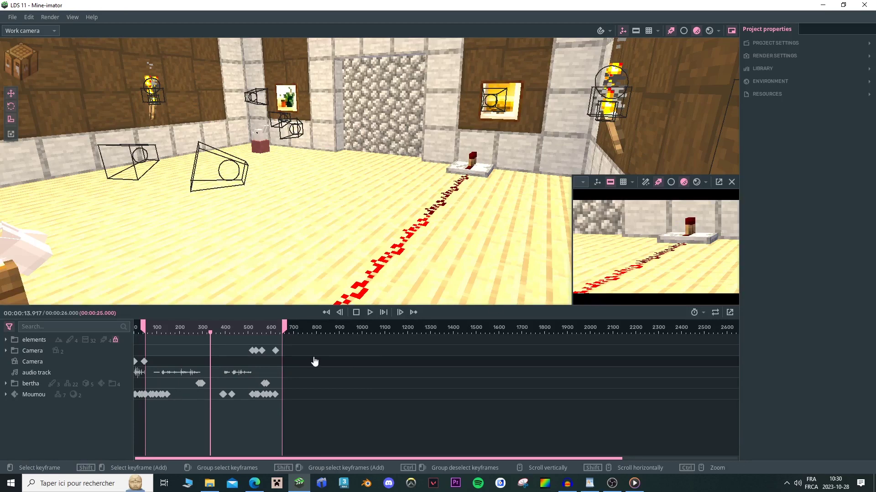
Scrub the LDS 11 animation to 00:00:17.333 and move the view into the dark corridor
left_click(206, 333)
left_click_drag(206, 329, 229, 328)
right_click_drag(422, 176, 420, 237)
key("s")
key("w")
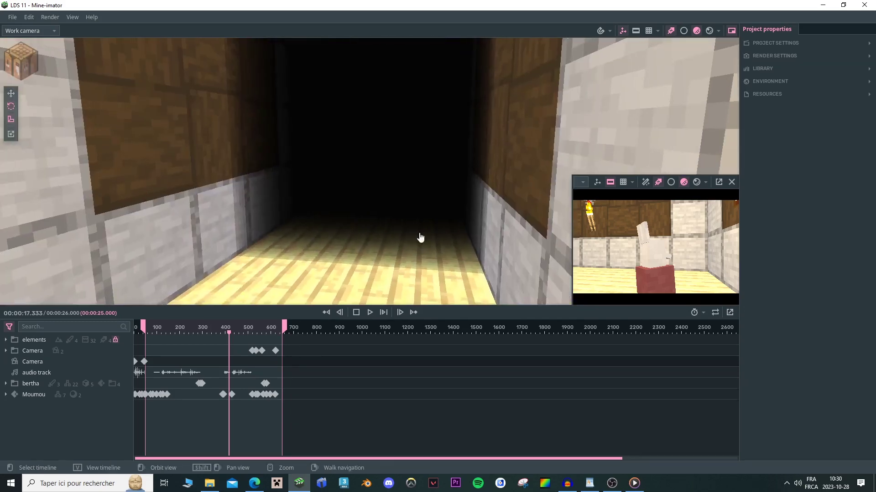
Unlock the elements folder, select the black surface at the corridor's entrance and show its material settings
left_click(118, 341)
left_click(242, 190)
right_click_drag(249, 184, 237, 205)
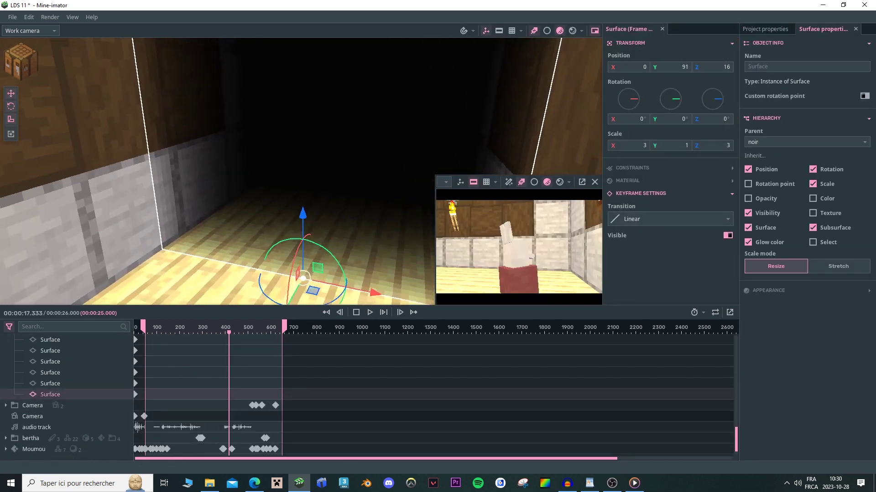
left_click_drag(249, 184, 182, 200)
left_click(631, 181)
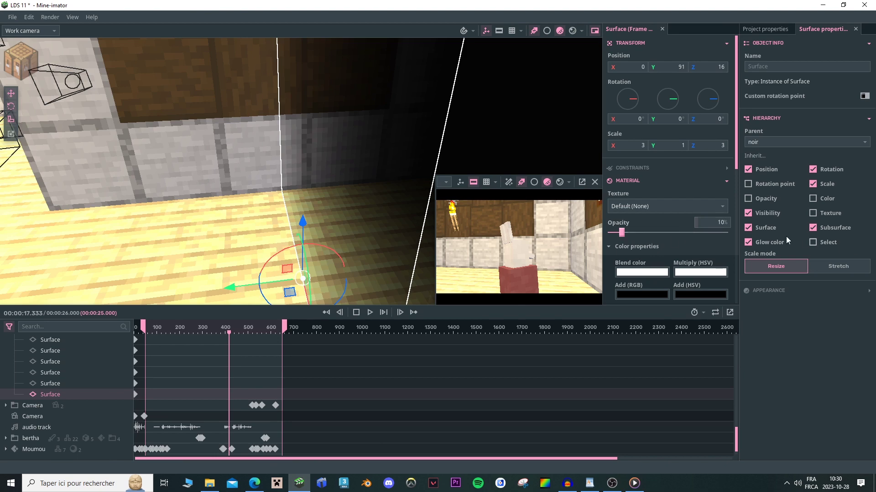
Raise the selected surface's opacity to 100%, view it from the front, and restore the opacity to 10%
left_click_drag(638, 233, 726, 233)
left_click_drag(274, 192, 385, 191)
scroll(320, 159, "down", 3)
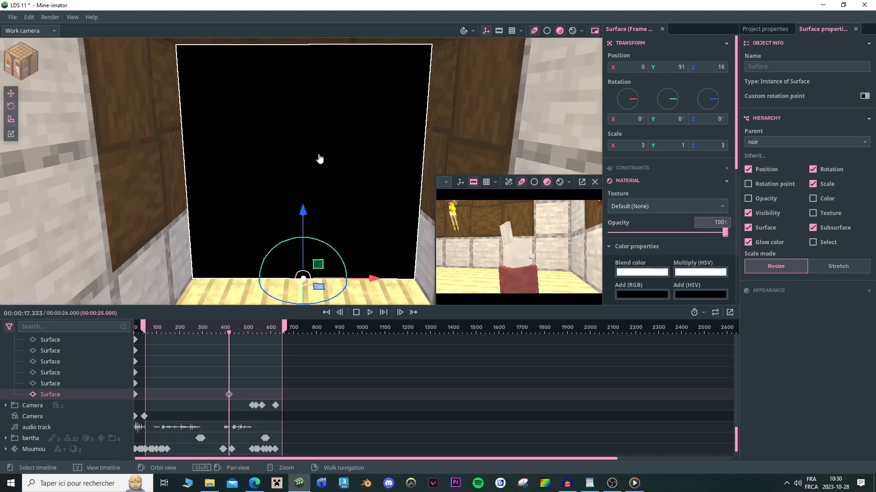
left_click_drag(708, 238, 618, 240)
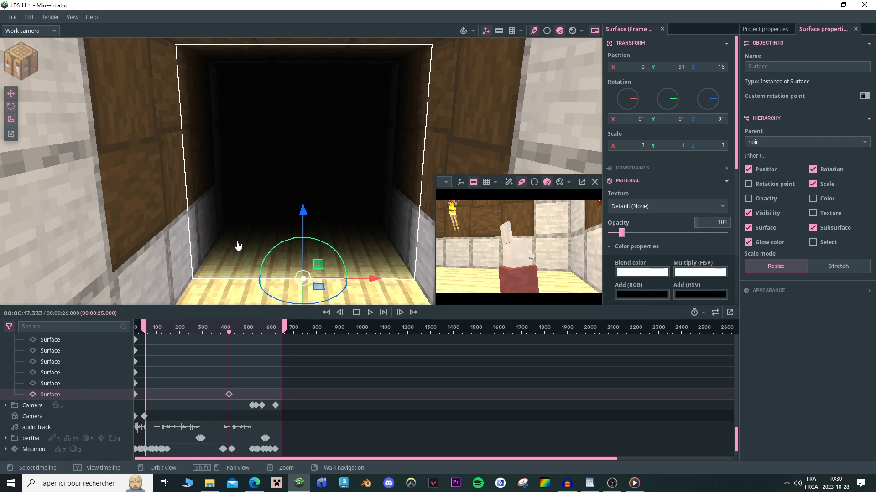
Select the lit redstone wire at the trail's corner and move the playhead back to frame 282
left_click_drag(276, 188, 254, 191)
right_click_drag(244, 196, 244, 196)
mouse_move(266, 135)
right_mouse_down()
mouse_move(280, 160)
mouse_move(333, 110)
right_mouse_up()
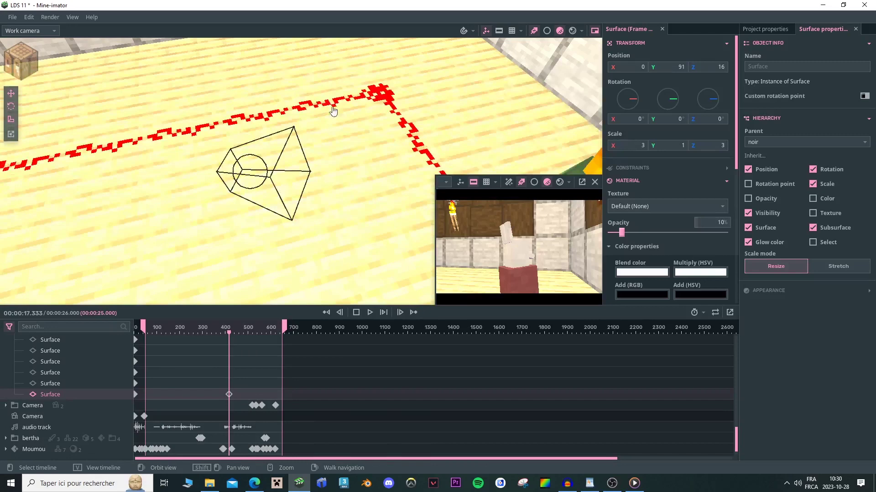
left_click(382, 94)
left_click(197, 332)
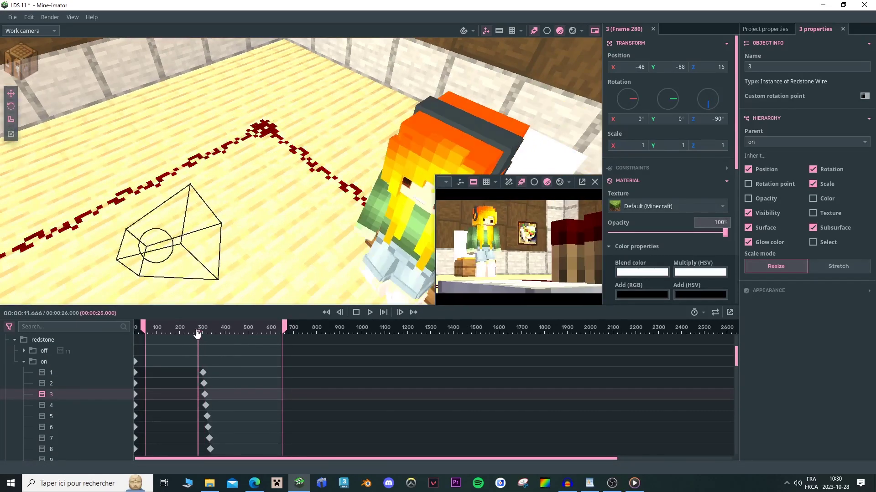
left_click_drag(197, 335, 199, 335)
Select the unlit redstone wire at the same corner and move the playhead to frame 208
left_click(256, 135)
right_click_drag(256, 135, 249, 112)
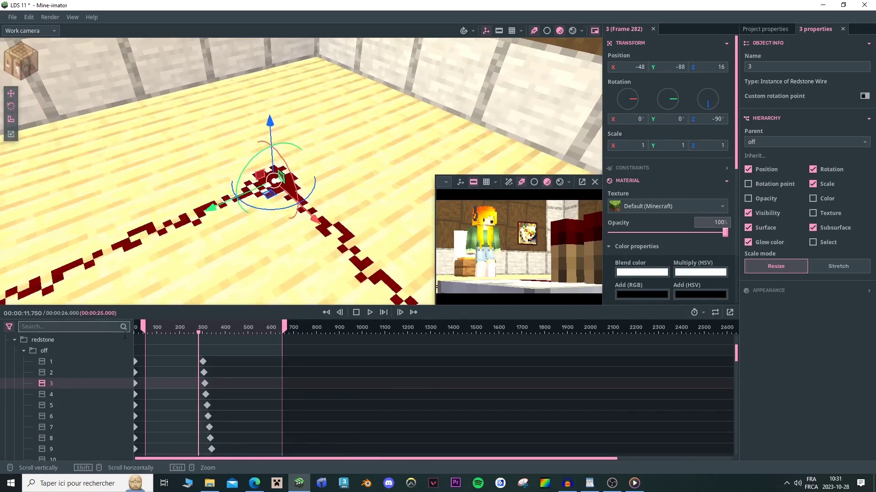
left_click_drag(178, 331, 181, 332)
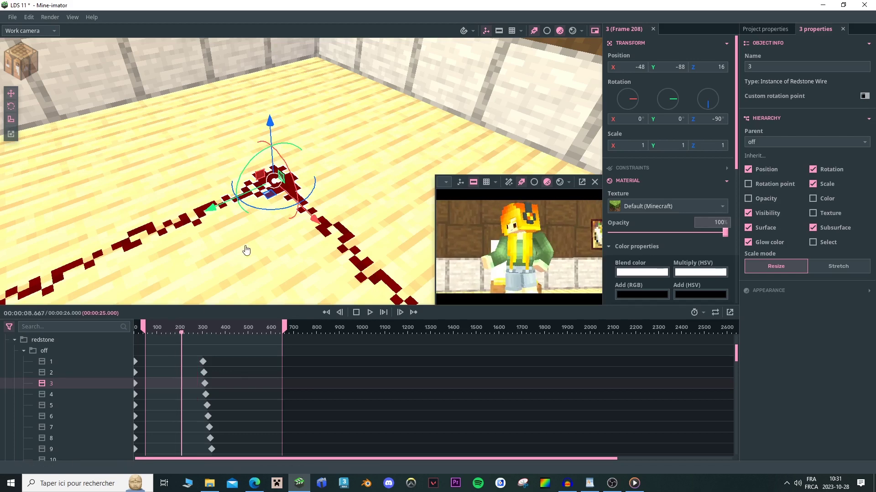
Select the corner's lit redstone wire at frame 362, scrub back to frame 300 and view the trail from farther away
left_click(217, 334)
left_click(277, 189)
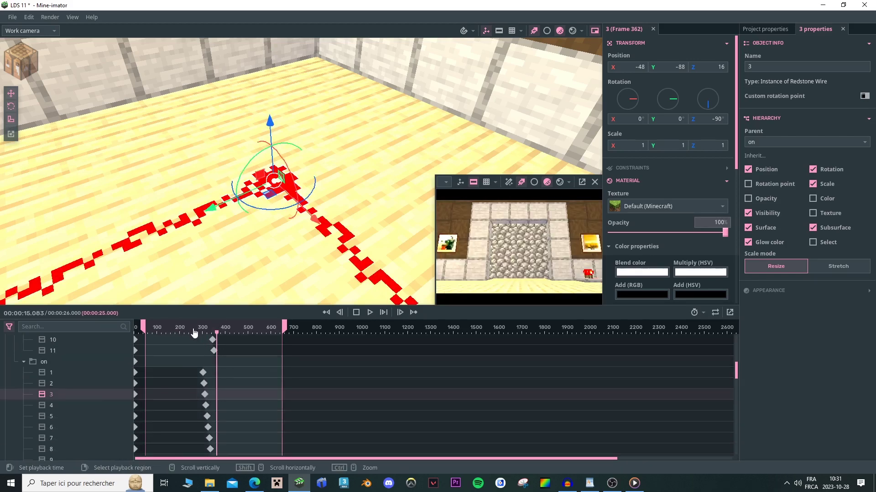
left_click_drag(221, 328, 203, 329)
right_click_drag(268, 218, 310, 246)
key("s")
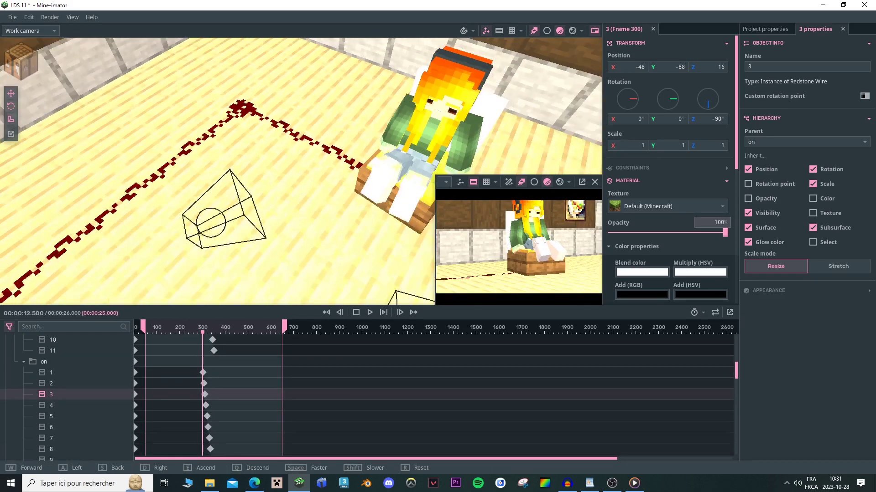
Play the animation onward from frame 300 and follow the lit redstone signal along the trail to the repeater
key("space")
key("space")
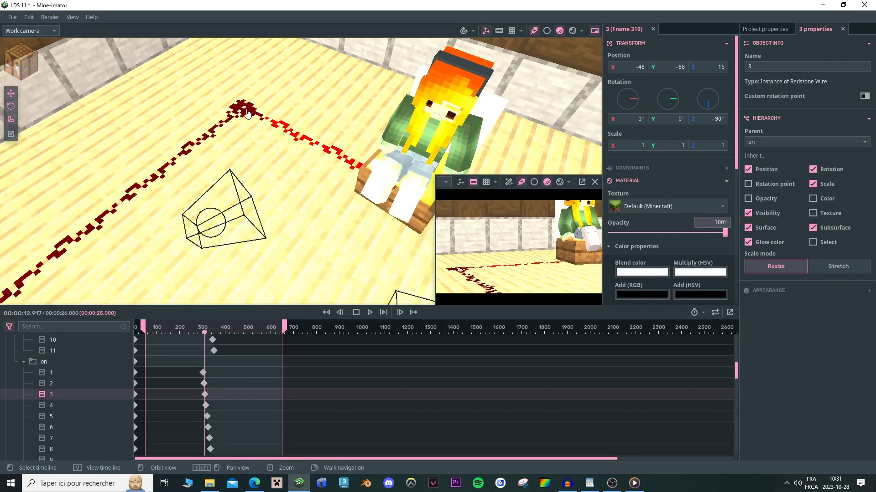
key("space")
key("space")
right_click_drag(398, 119, 319, 124)
right_click_drag(234, 112, 188, 140)
key("space")
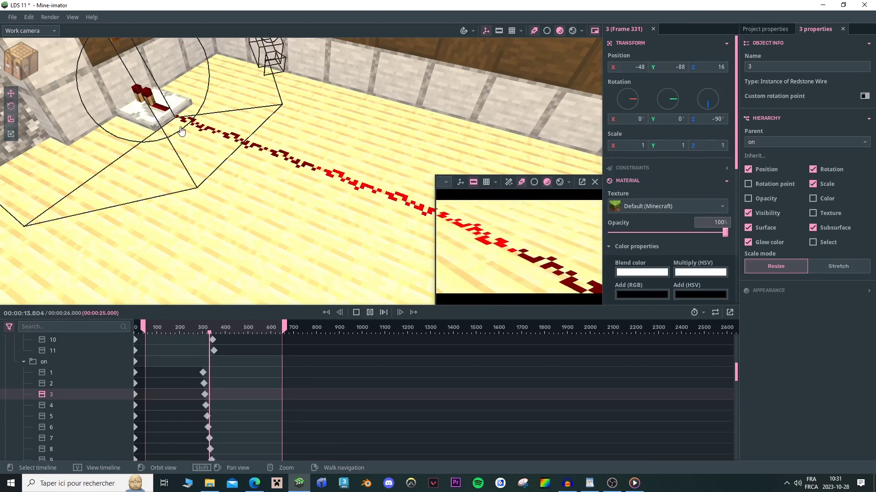
left_click_drag(274, 132, 171, 105)
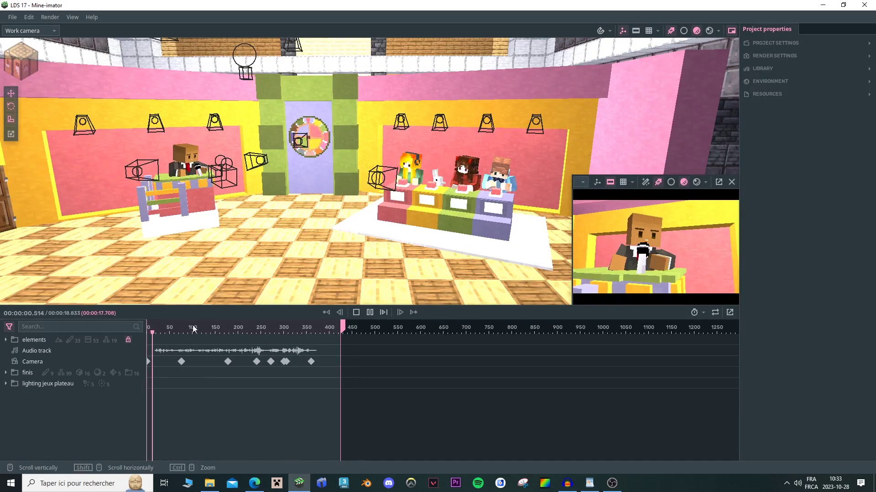
Stop the LDS 17 playback, scrub to frame 122 and view the studio set above the contestants
left_click(187, 329)
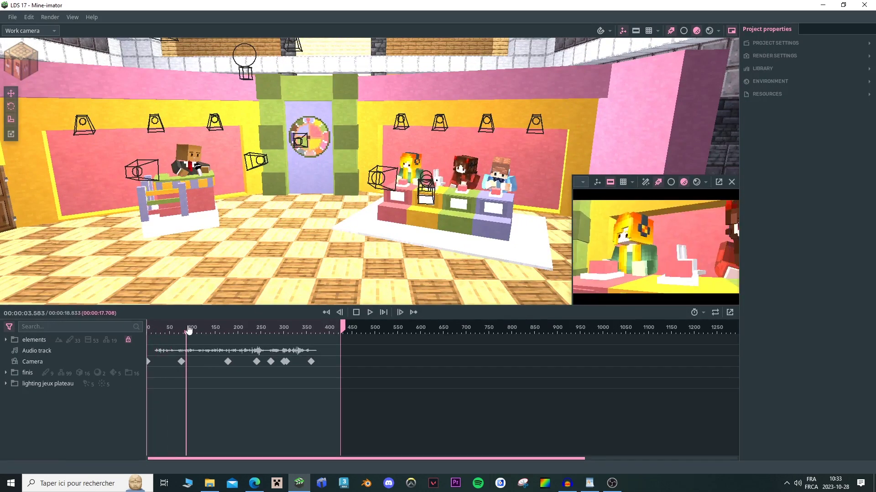
mouse_move(188, 327)
left_mouse_down()
mouse_move(202, 329)
mouse_move(178, 331)
mouse_move(203, 329)
left_mouse_up()
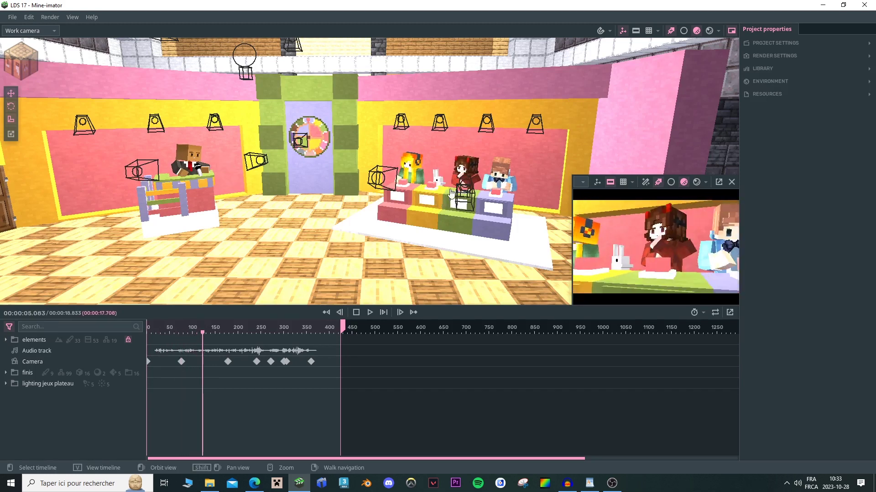
right_click_drag(380, 147, 382, 110)
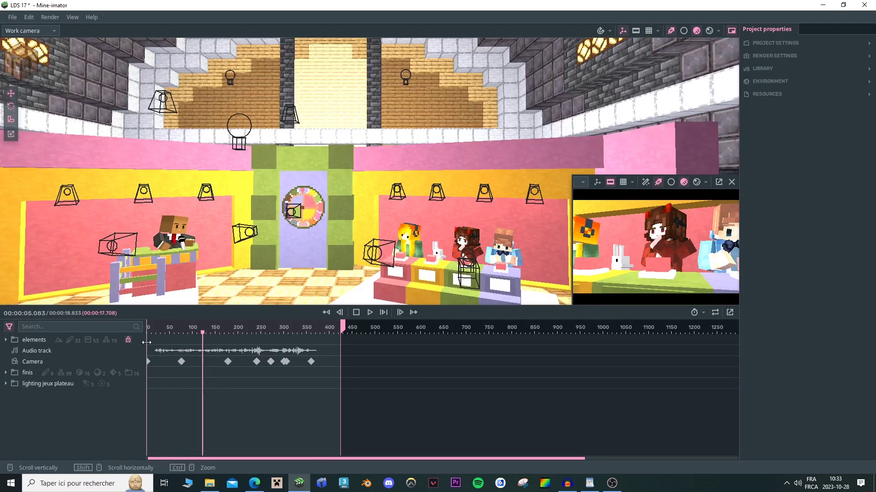
Select the pink terracotta band above the contestants, and the separate pink terracotta block beside their set
left_click(404, 156)
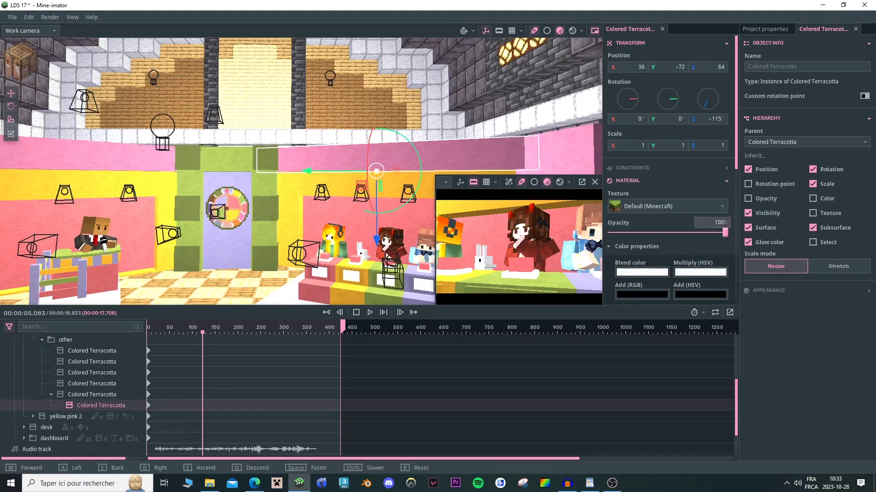
mouse_move(359, 137)
right_mouse_down()
mouse_move(388, 145)
mouse_move(359, 137)
right_mouse_up()
left_click(397, 205)
right_click_drag(397, 205, 411, 219)
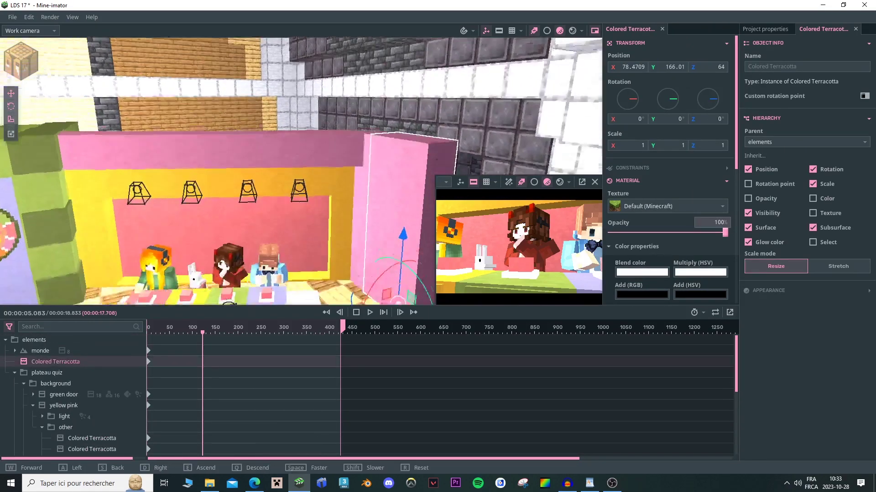
key("q")
right_click_drag(360, 153, 269, 162)
Try to move the host's desk away from its place at frame 122, and undo the move
left_click(359, 175)
key("w")
key("s")
key("s")
right_click_drag(301, 171, 322, 201)
key("w")
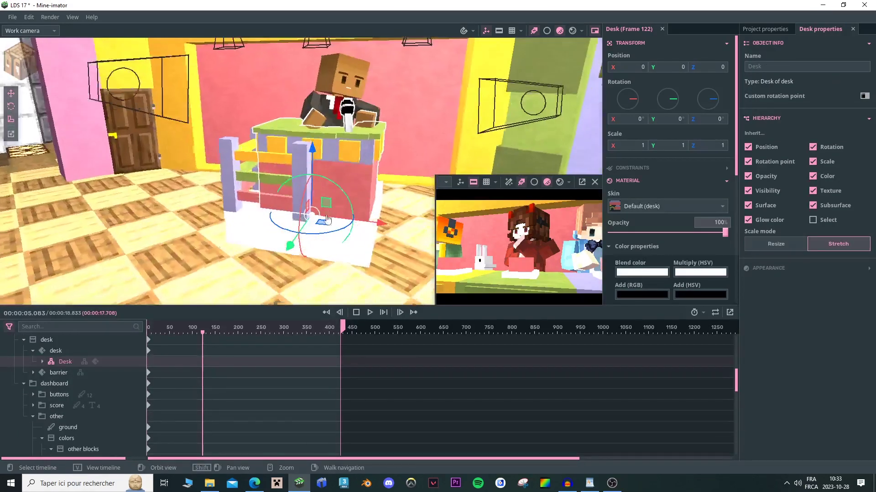
left_click_drag(324, 203, 335, 136)
key("ctrl+z")
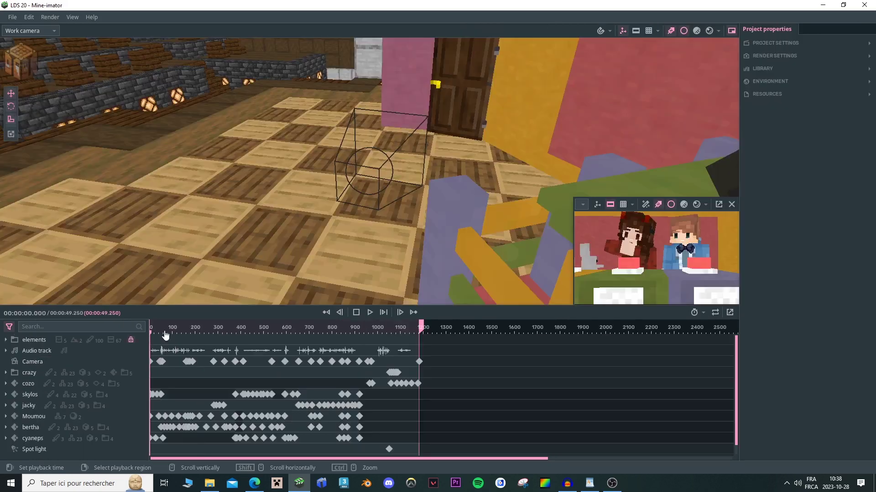
Scrub the LDS 20 timeline to frame 932 and view the dark door in the studio wall up close
left_click_drag(166, 329, 363, 324)
mouse_move(375, 126)
right_mouse_down()
mouse_move(385, 116)
mouse_move(374, 126)
right_mouse_up()
right_click_drag(306, 150, 532, 189)
key("w")
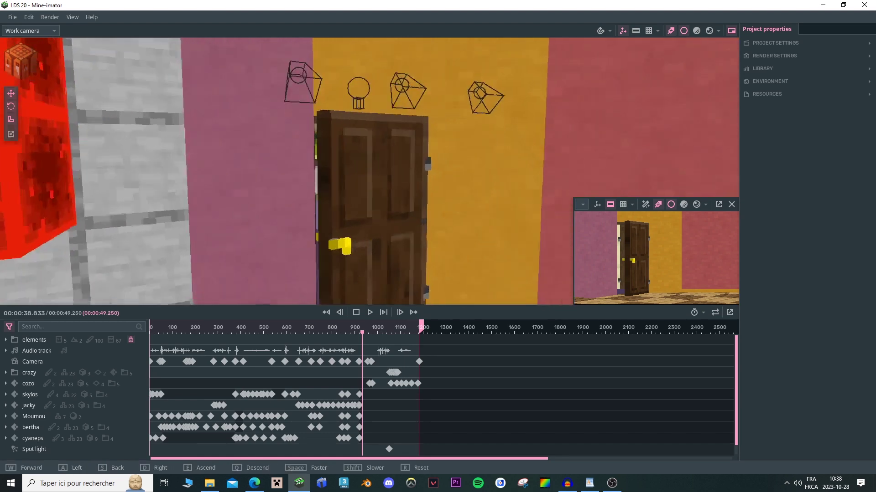
Move the playhead to frame 984 and examine the area behind the studio door from inside and above
left_click_drag(363, 332, 374, 330)
key("w")
right_click_drag(369, 183, 200, 187)
right_click_drag(296, 196, 368, 201)
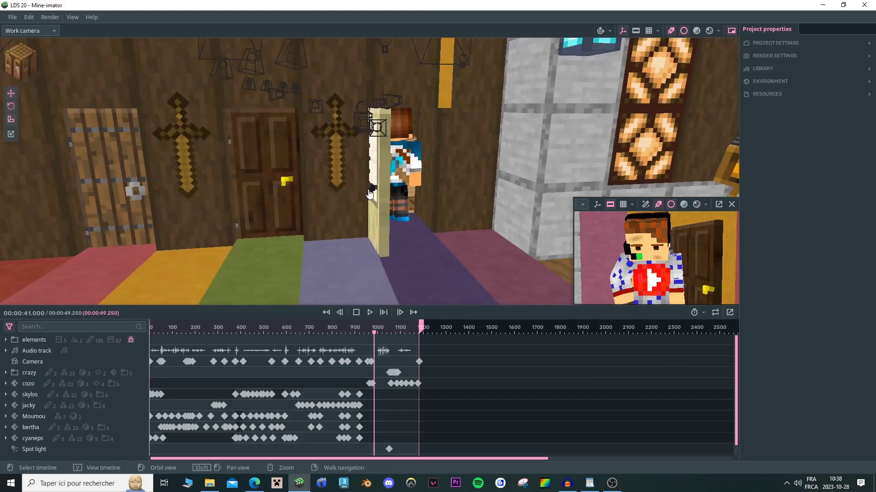
right_click_drag(377, 231, 375, 152)
key("s")
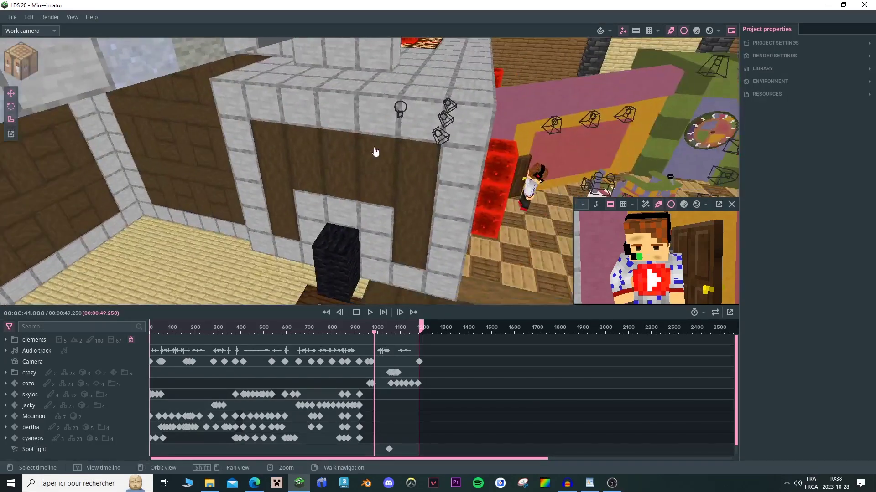
Examine the backstage structure and the two characters standing at the open studio door
key("w")
mouse_move(333, 131)
right_mouse_down()
mouse_move(410, 105)
mouse_move(397, 91)
mouse_move(365, 114)
mouse_move(301, 119)
mouse_move(330, 141)
mouse_move(369, 137)
mouse_move(342, 132)
mouse_move(328, 155)
mouse_move(436, 147)
mouse_move(365, 146)
mouse_move(451, 150)
mouse_move(433, 155)
mouse_move(358, 220)
right_mouse_up()
key("s")
key("w")
key("s")
key("w")
key("w")
key("w")
key("s")
key("w")
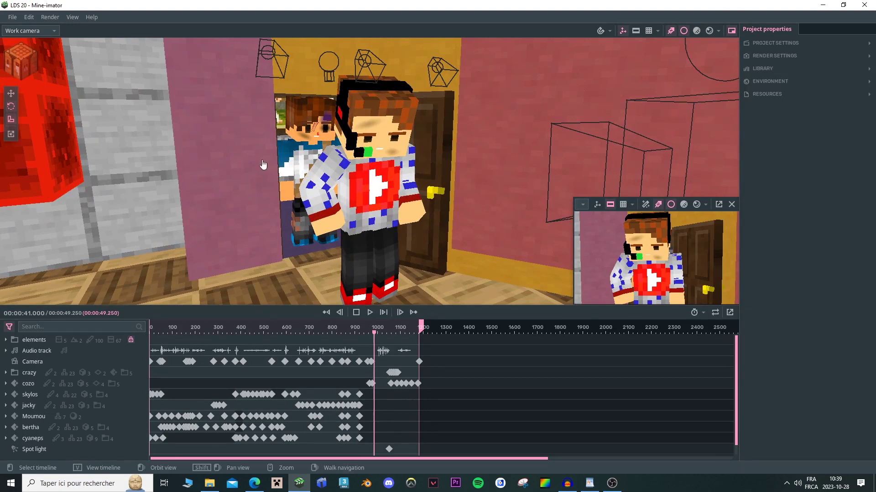
right_click_drag(392, 276, 399, 270)
key("s")
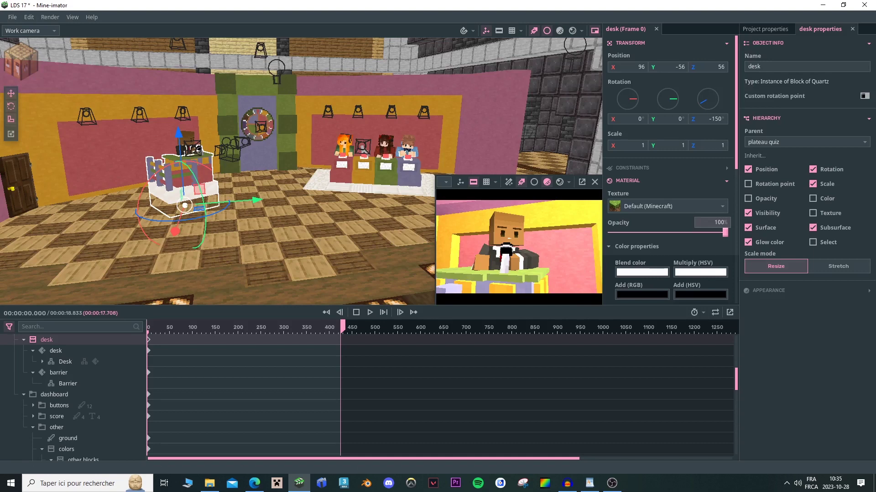
Open LDS 24.miproject from the LDS 24 folder in Le dernier showdown PROJETS MI, discarding the LDS 17 changes
left_click(12, 17)
left_click(42, 42)
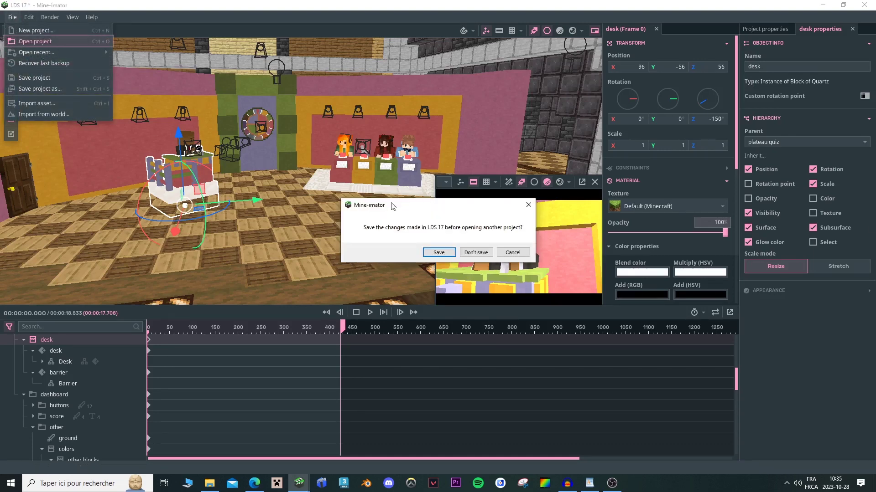
left_click(470, 253)
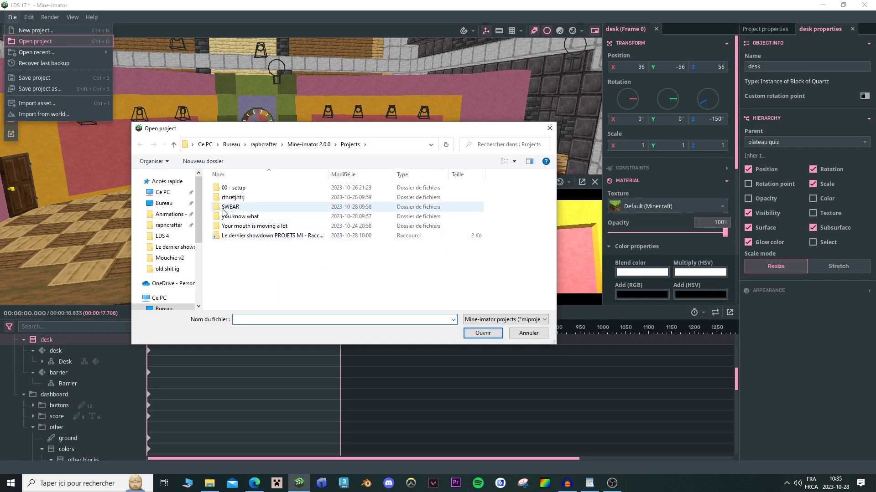
double_click(241, 235)
scroll(241, 238, "down", 4)
scroll(242, 238, "up", 3)
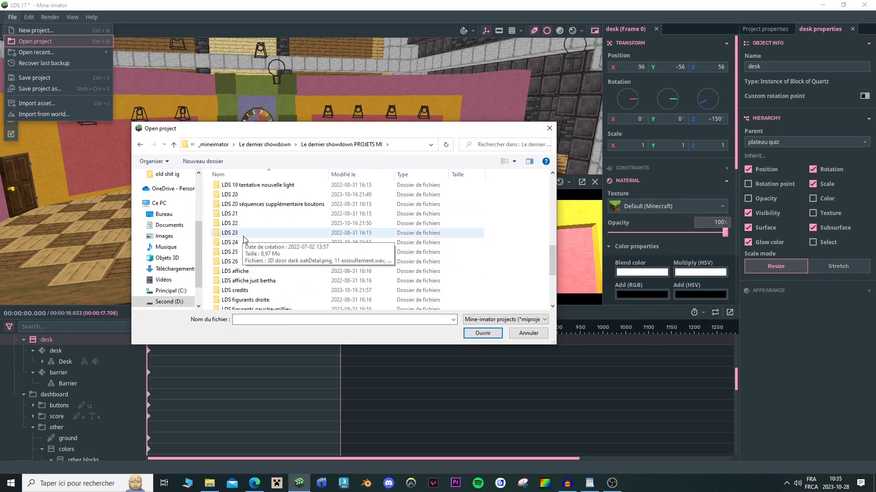
double_click(237, 245)
left_click(262, 189)
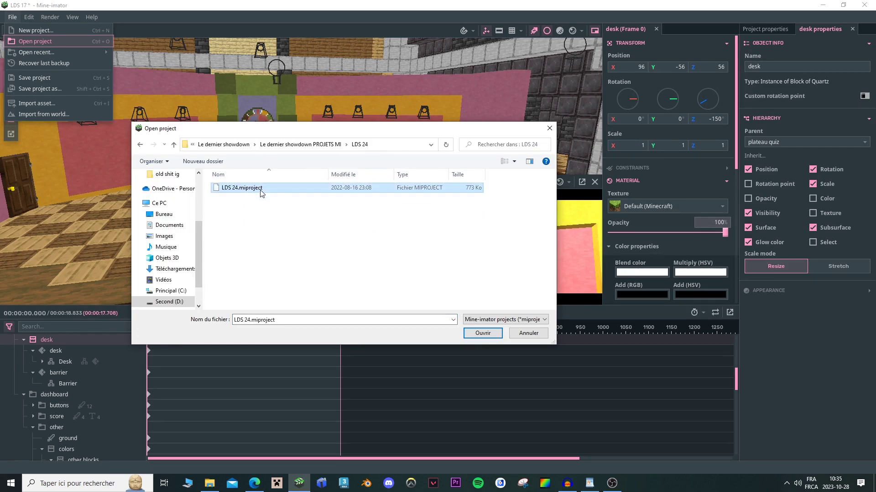
left_click(482, 333)
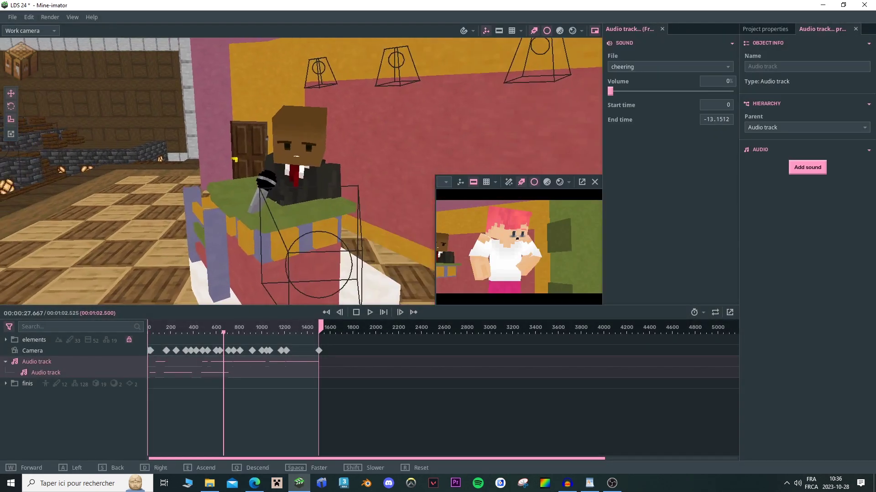
View the host up close, play the scene from frame 664 to 741 and survey the studio from farther away
right_click_drag(315, 230, 324, 226)
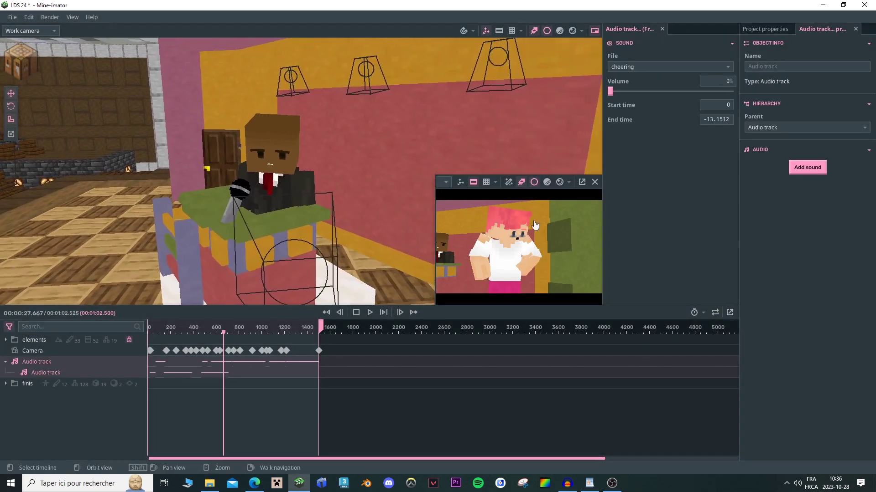
scroll(315, 230, "up", 3)
key("space")
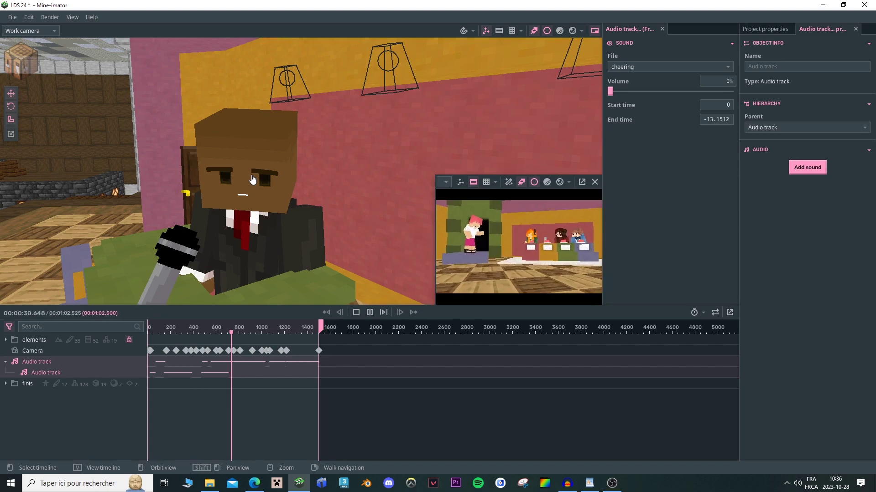
key("space")
right_click_drag(252, 180, 320, 227)
key("s")
key("w")
key("s")
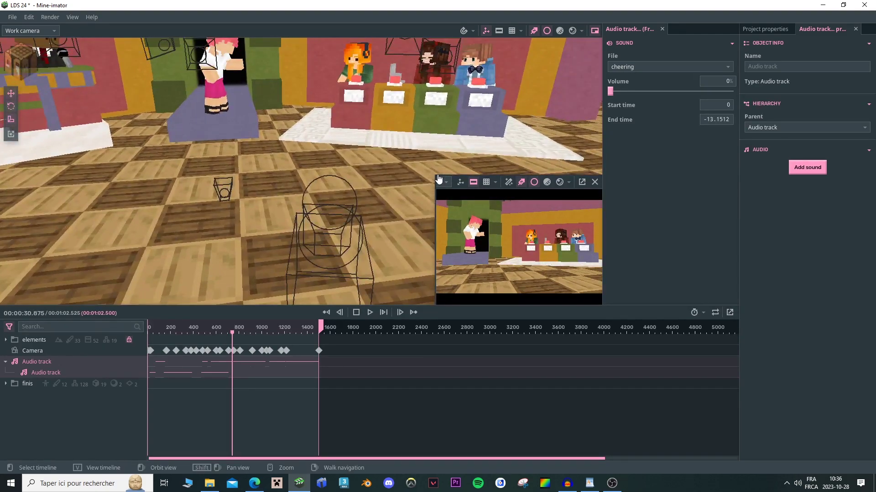
Reduce the camera preview's height, play on to frame 782 and view the whole studio set
left_click_drag(436, 179, 467, 197)
key("space")
key("space")
key("s")
right_click_drag(324, 133, 297, 133)
key("s")
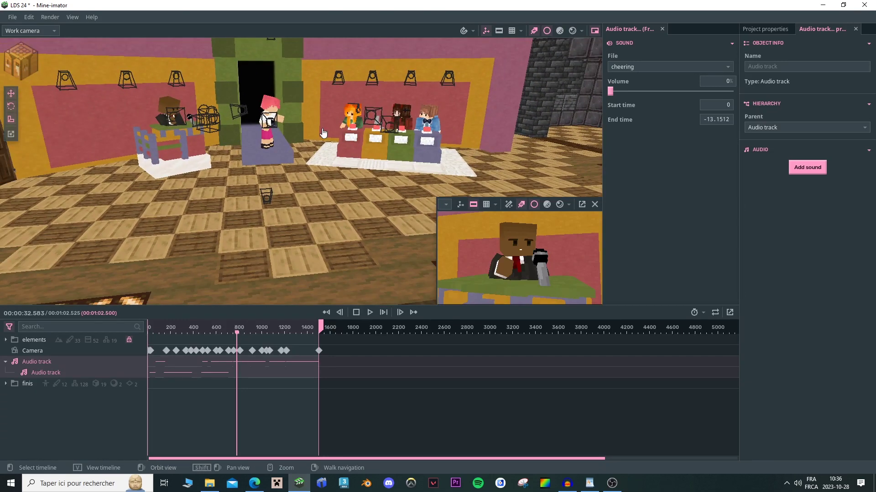
Examine the host's desk, the pink-haired guest and the contestants' stand from different sides
key("w")
right_click_drag(306, 160, 267, 179)
key("s")
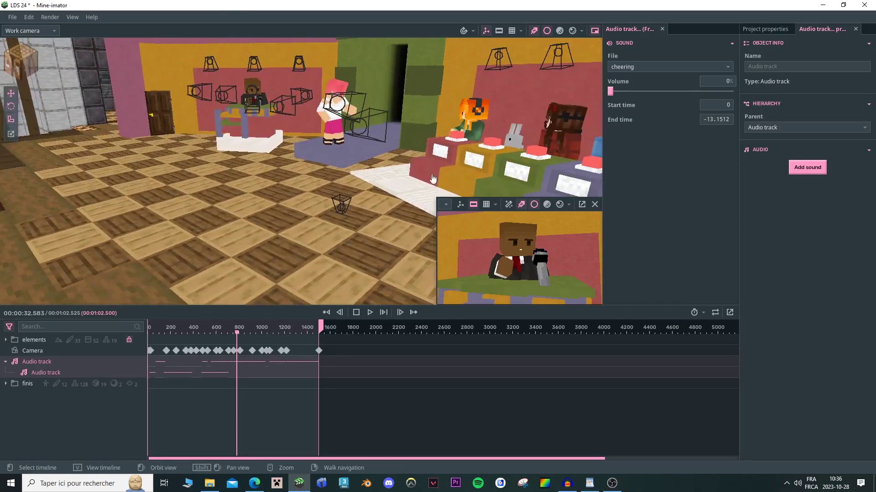
right_click_drag(342, 200, 383, 200)
key("w")
right_click_drag(292, 182, 336, 187)
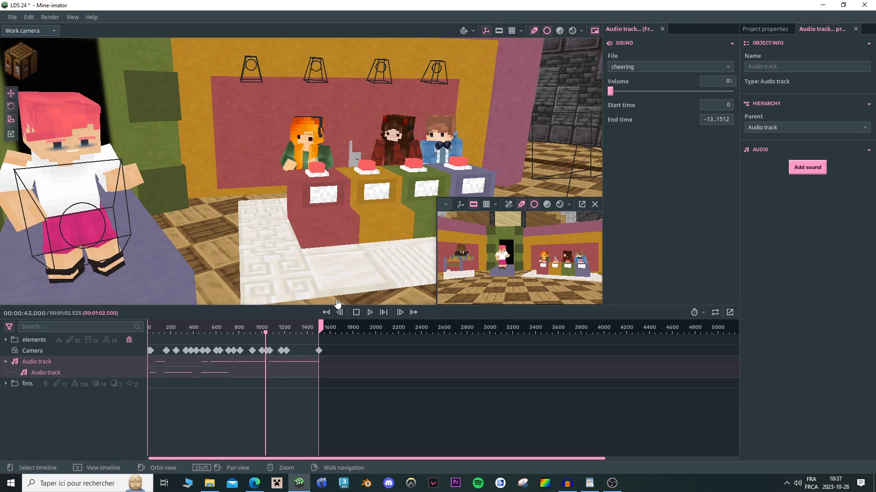
Examine the guest, host and contestants on the studio set at frame 1032
mouse_move(368, 264)
right_mouse_down()
mouse_move(397, 263)
mouse_move(364, 263)
right_mouse_up()
key("w")
key("s")
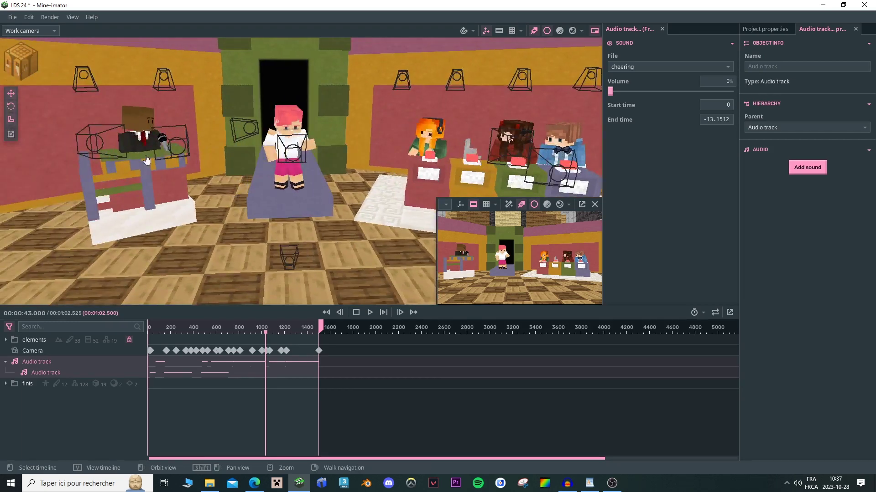
key("w")
right_click_drag(288, 199, 276, 214)
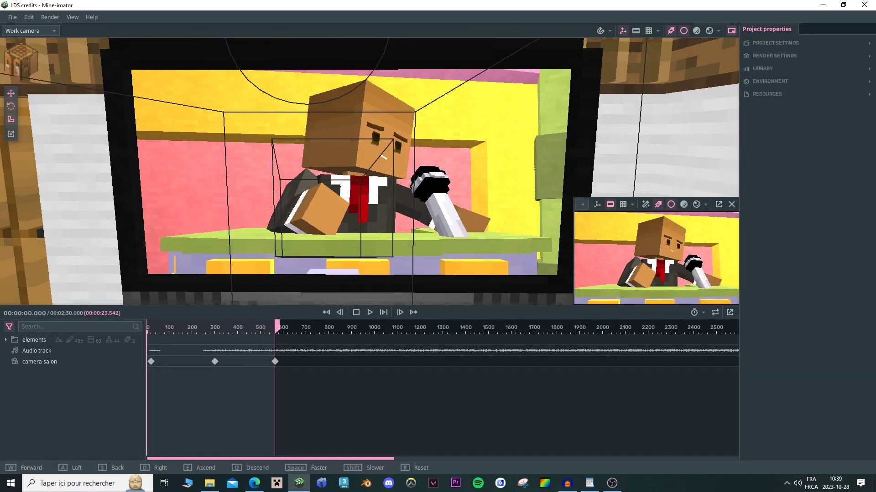
Examine the television in the LDS credits scene and the studio set that supplies its picture
key("w")
right_click_drag(369, 171, 369, 171)
key("s")
key("w")
key("w")
key("s")
key("w")
Play the credits animation from the start, stop it and move the playhead back to frame 108
key("space")
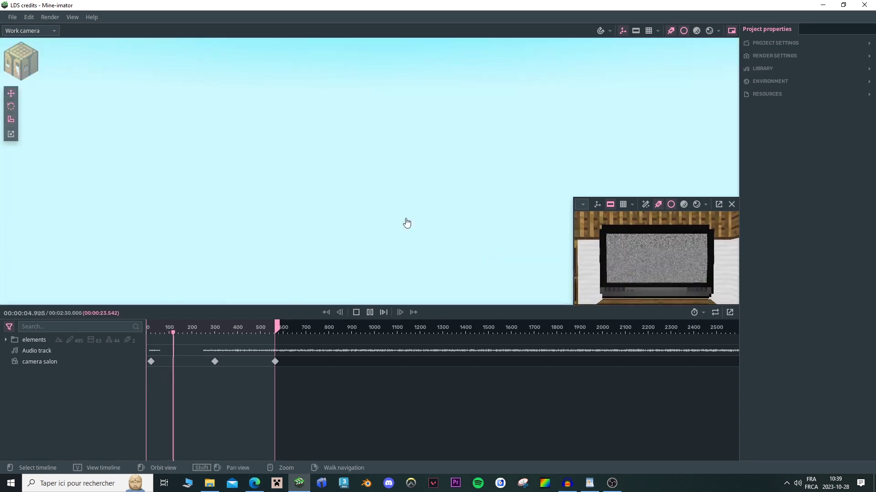
left_click(173, 332)
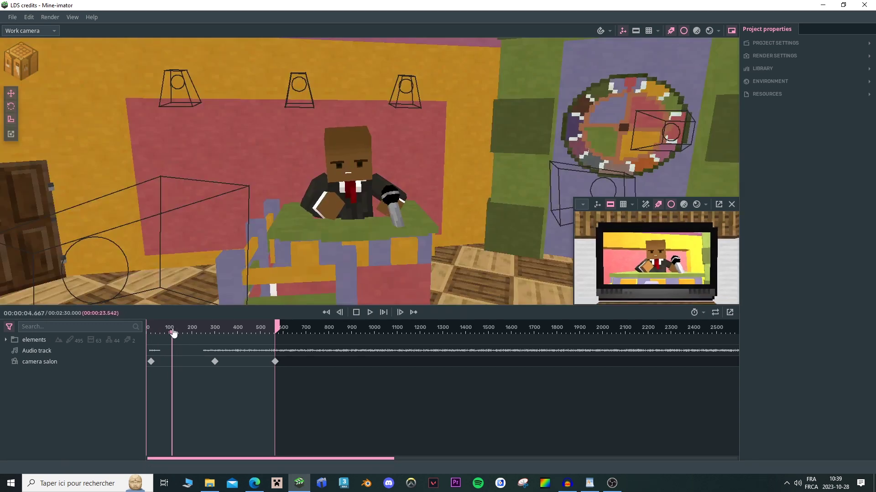
left_click(171, 332)
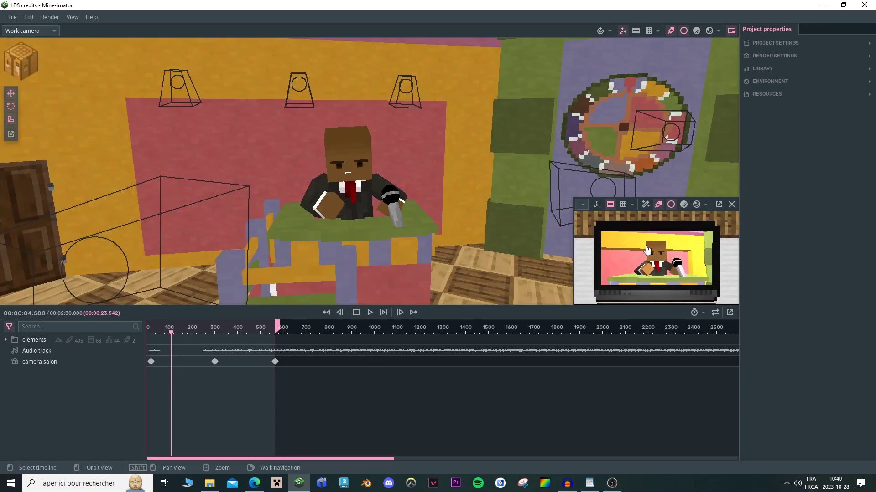
Play on to frame 119 and examine the living room with its sofas, pizza table and television
key("space")
key("space")
right_click_drag(414, 164, 556, 176)
key("w")
key("w")
key("d")
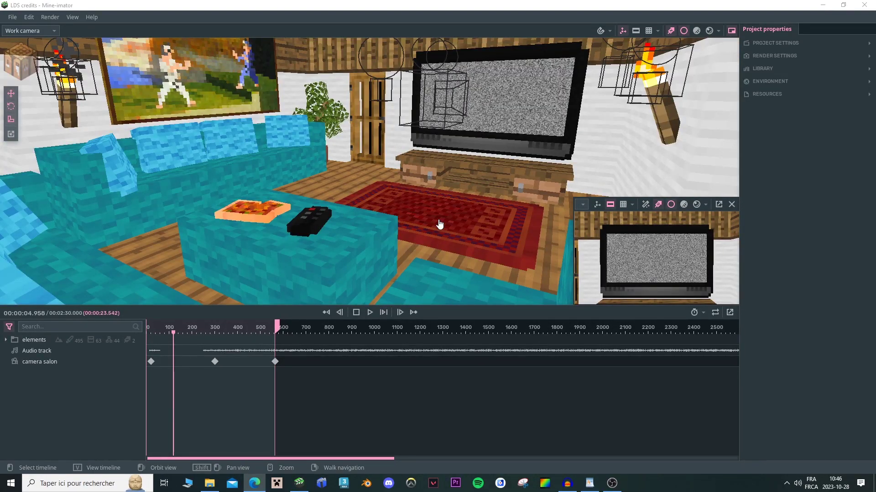
right_click_drag(439, 223, 439, 224)
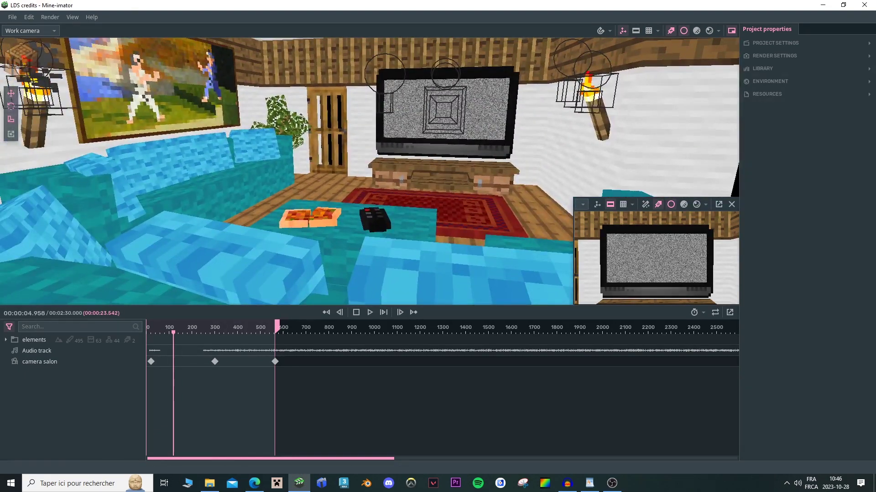
Switch to the Edge browser and bring up the pizzamovienight thumbnail.webp reference image
key("alt+Tab")
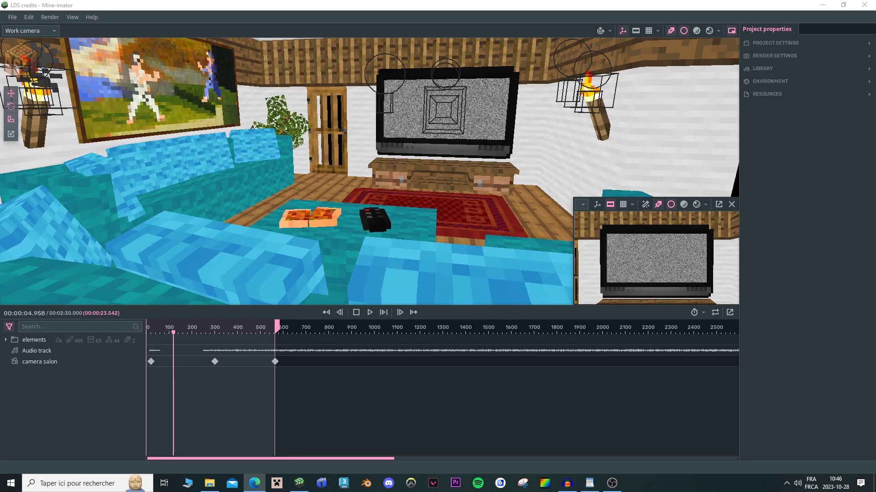
left_click_drag(875, 130, 316, 1)
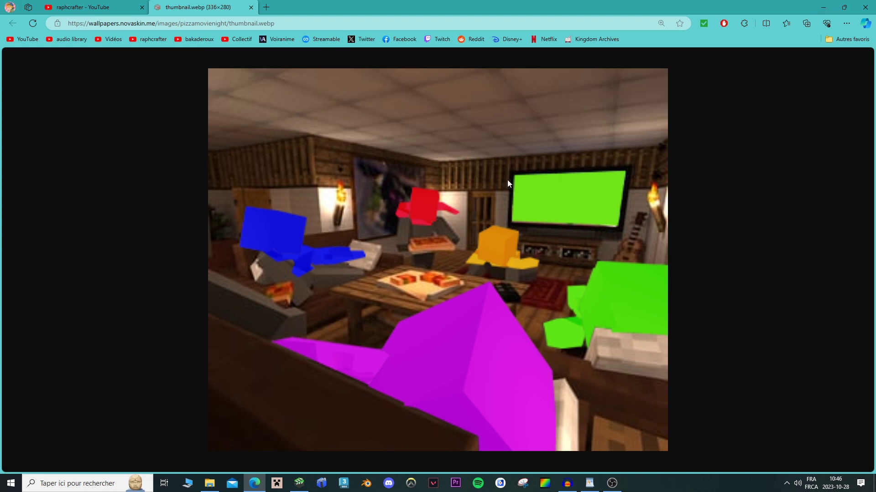
Examine the living room around the television and compare it with the pizzamovienight thumbnail in Edge
left_click(823, 7)
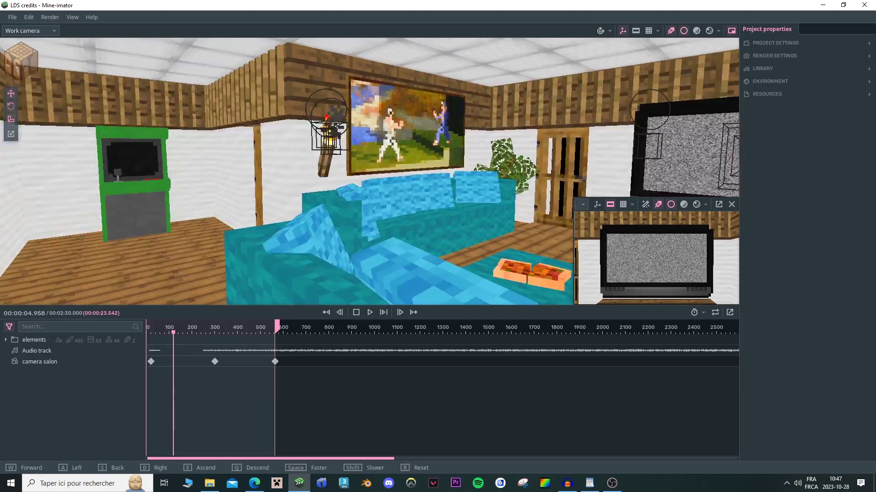
right_click_drag(369, 171, 585, 171)
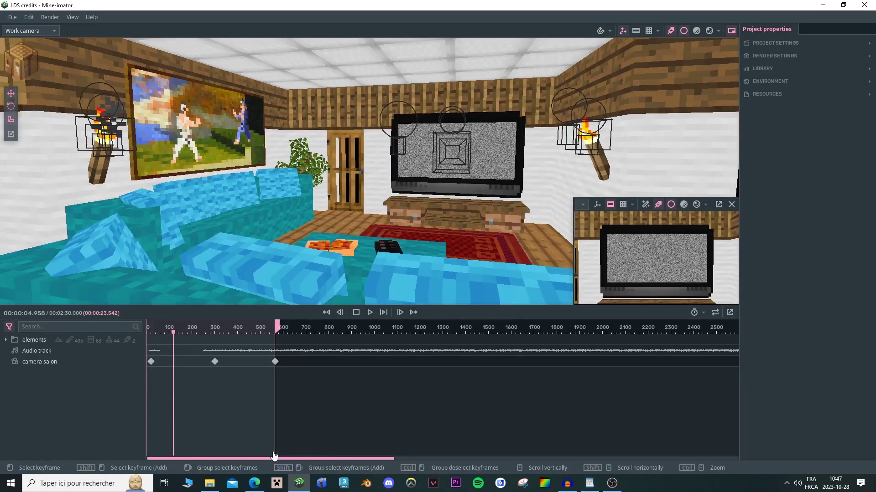
left_click(253, 483)
left_click(253, 485)
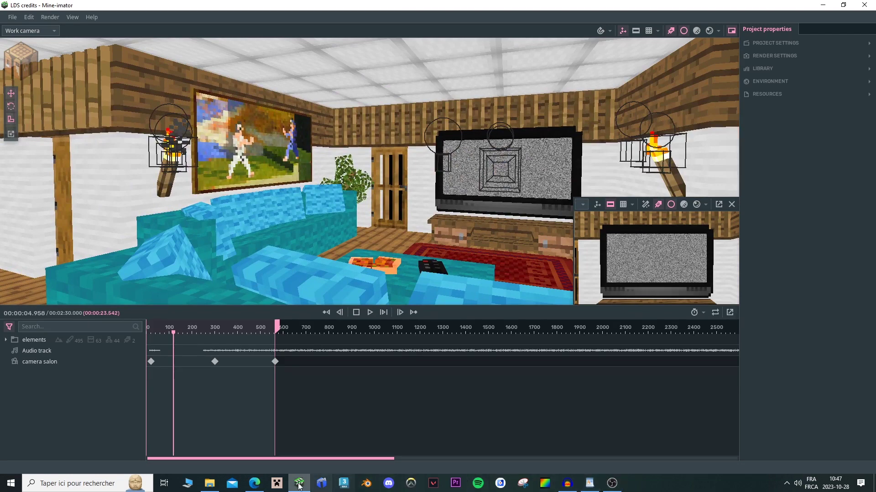
Move the playhead to 7.250 s, bring the television screen up close, and step back to 7.117 s
mouse_move(195, 332)
left_mouse_down()
mouse_move(212, 332)
mouse_move(187, 322)
left_mouse_up()
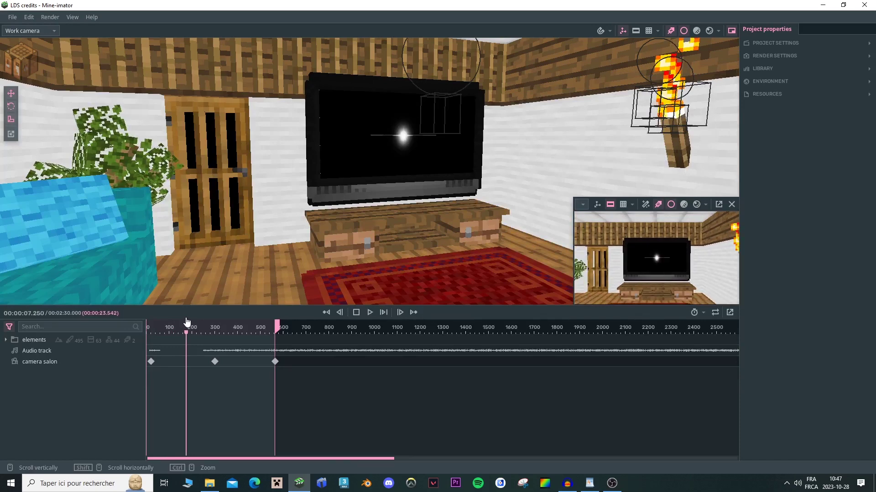
key("w")
right_click_drag(451, 181, 460, 145)
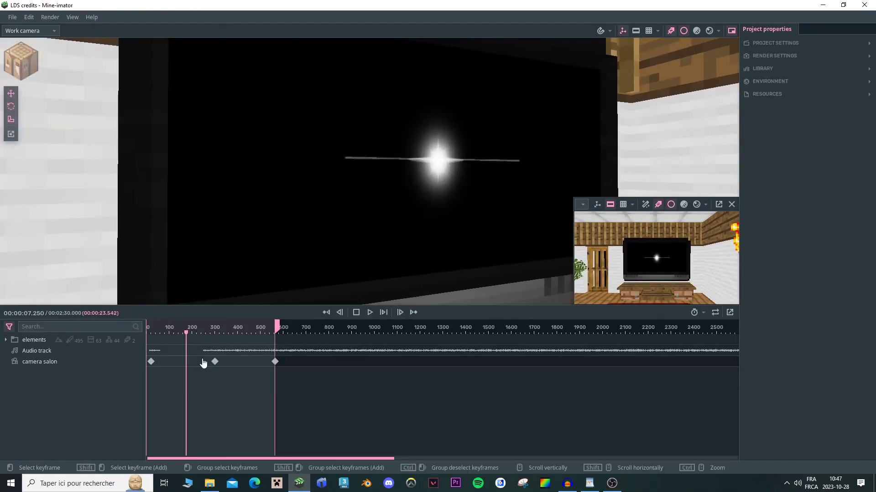
key("Left")
key("Left")
key("Left")
key("Left")
key("Left")
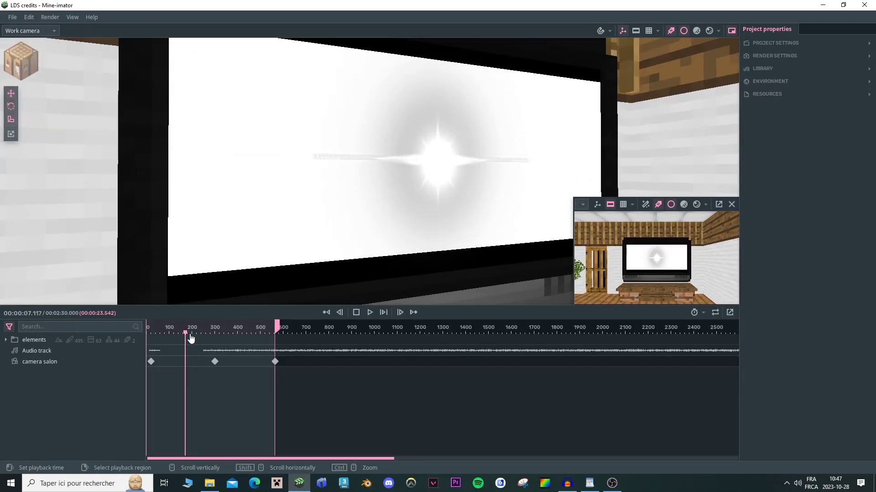
Step frame by frame through the television's transition from static to black, ending at 7.700 s
key("Right")
key("Right")
key("Right")
key("Left")
key("Left")
key("Left")
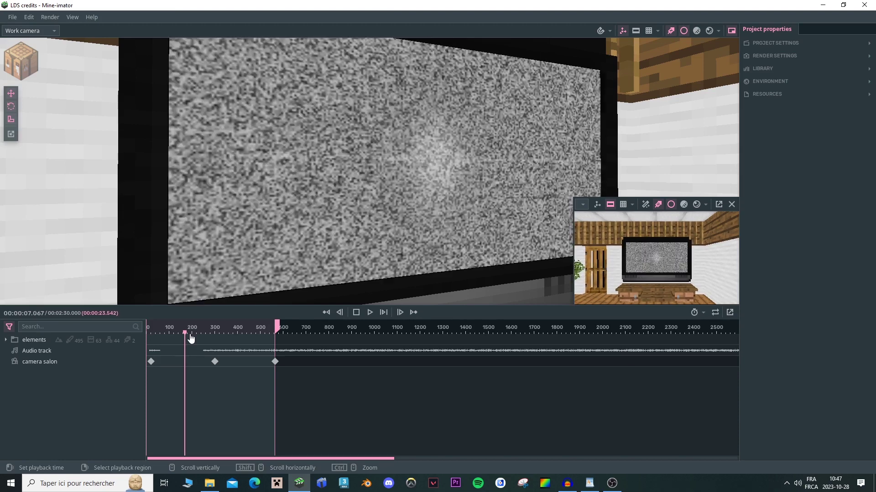
key("Right")
key("Right")
key("Right")
key("Right")
key("Right")
key("Right")
key("Right")
key("Right")
key("Right")
key("Right")
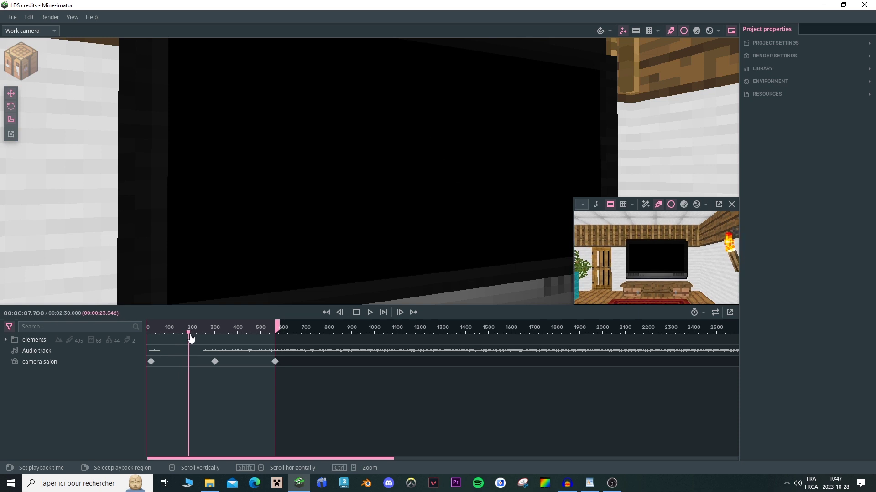
Move the playhead to 23.667 s and examine the purple credits panel with its scrolling line drawings
left_click_drag(191, 338, 277, 316)
right_click_drag(368, 108, 369, 108)
key("s")
key("e")
key("w")
key("d")
key("a")
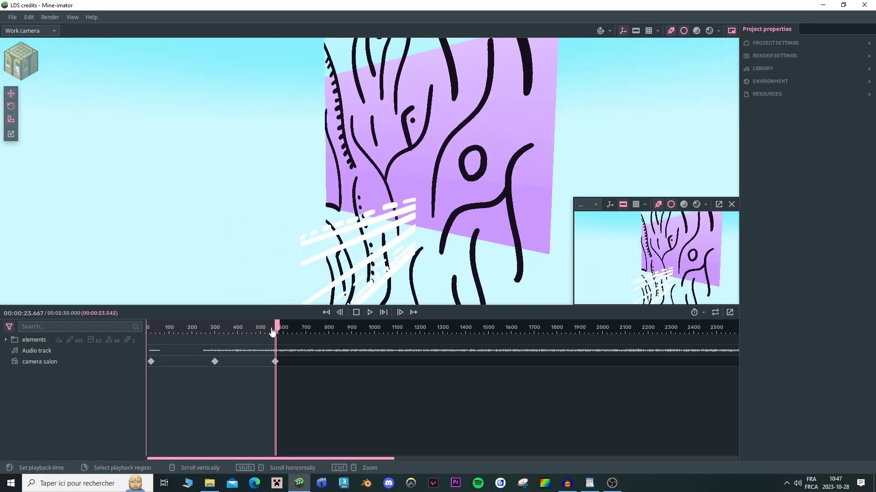
Play the credits animation from 20.667 s and compare it with the title shot in the Le dernier showdown final video
left_click_drag(272, 332, 259, 332)
left_click(260, 331)
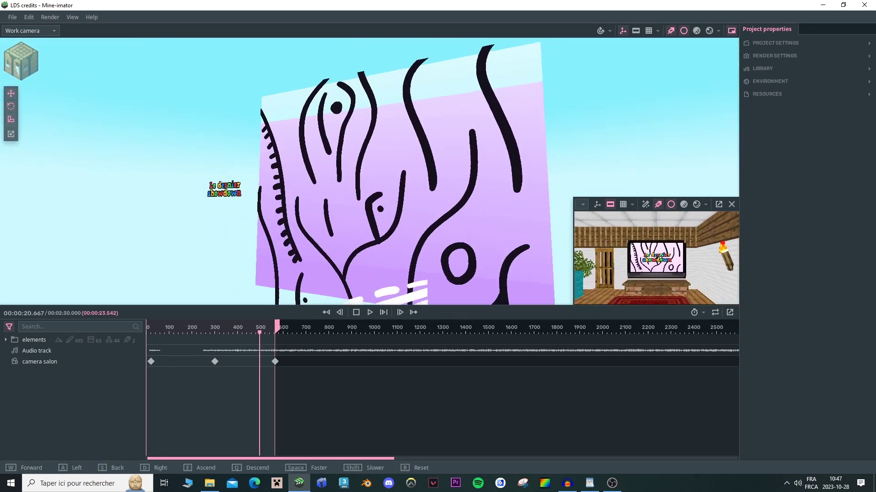
key("space")
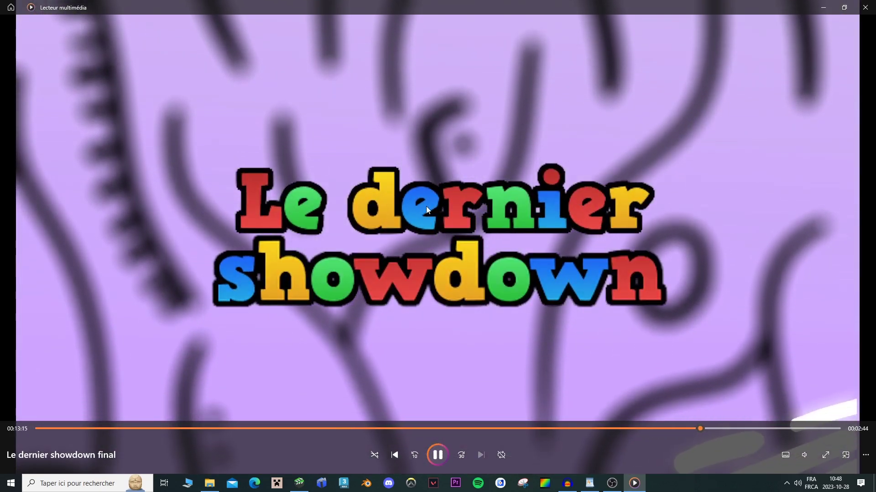
left_click(437, 456)
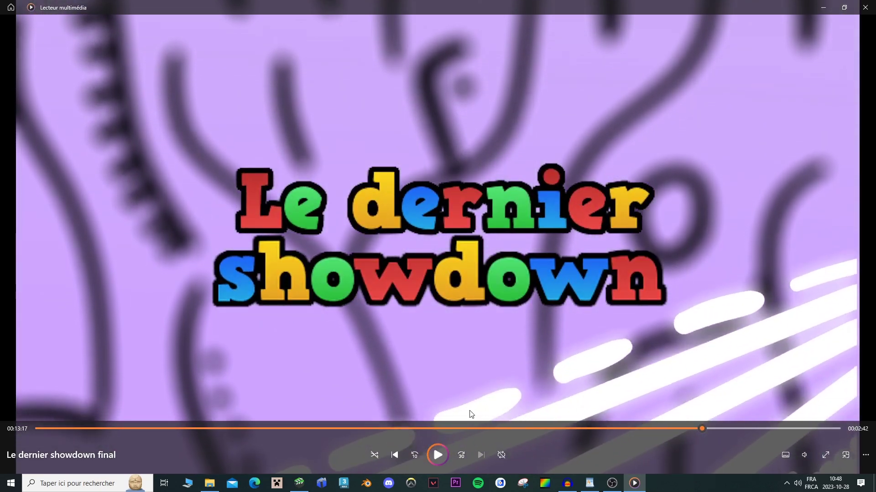
left_click(873, 3)
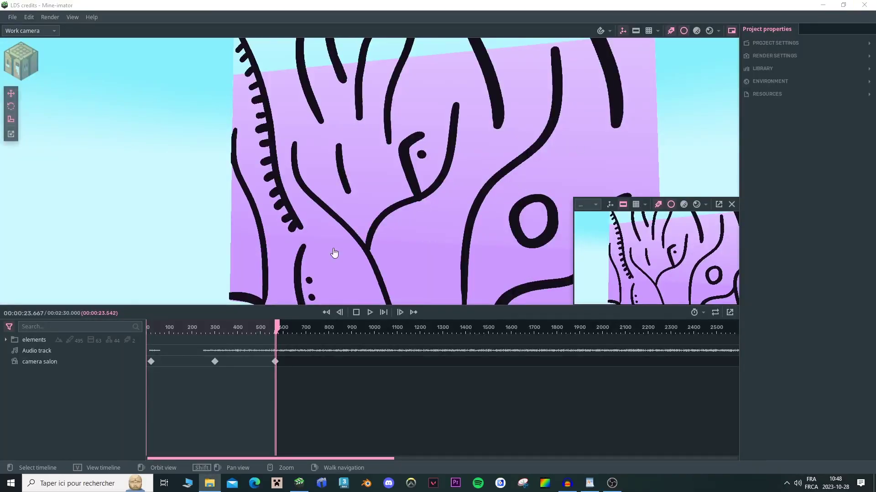
Clear the playback region, set the playhead to 6.000 s, and select the scroll lignes surface
right_click(261, 333)
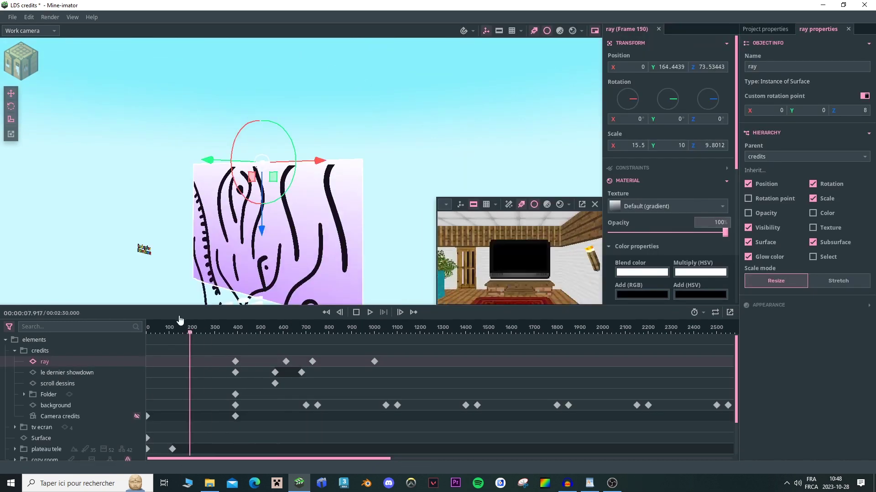
left_click(180, 322)
left_click(294, 227)
right_click_drag(294, 227, 284, 193)
key("e")
key("w")
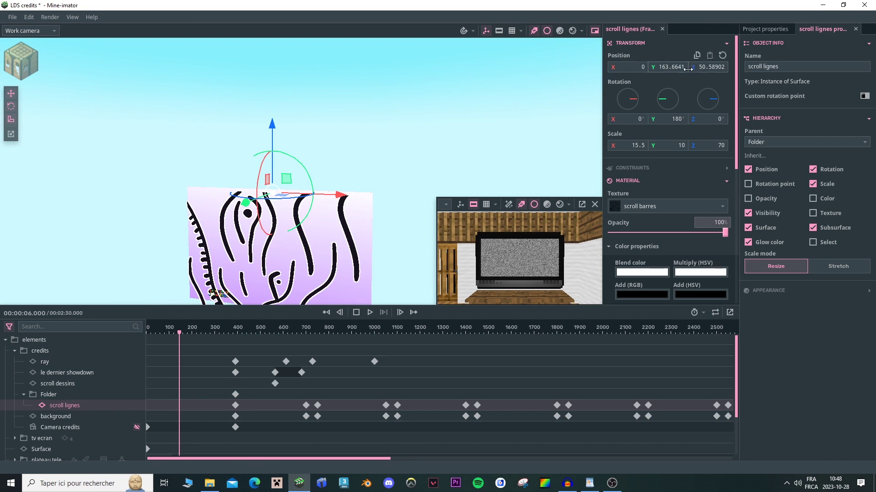
Move the scroll lignes surface down along Z, away from the front of the purple background
mouse_move(687, 68)
left_mouse_down()
mouse_move(824, 69)
mouse_move(675, 68)
left_mouse_up()
right_click_drag(442, 148, 415, 200)
key("w")
left_click(65, 415)
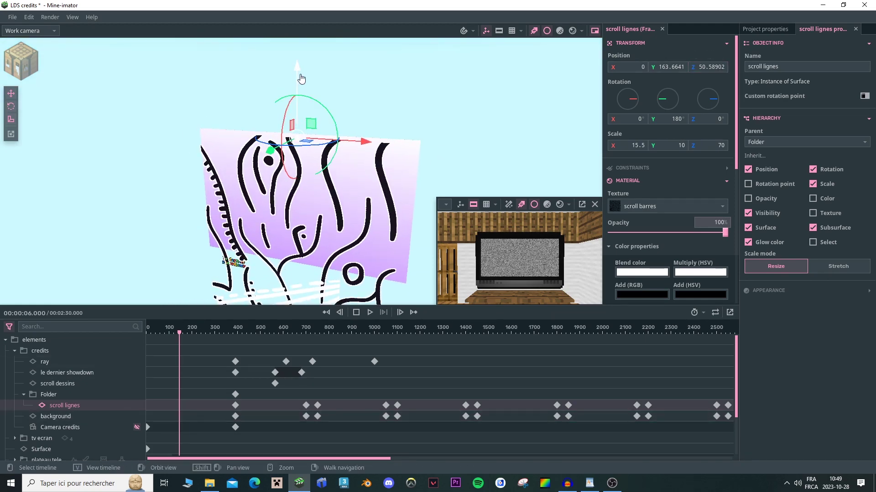
left_click_drag(297, 77, 285, 234)
Move the scroll dessins surface along Y to 159.2132, in front of the purple background
right_click_drag(313, 292, 313, 318)
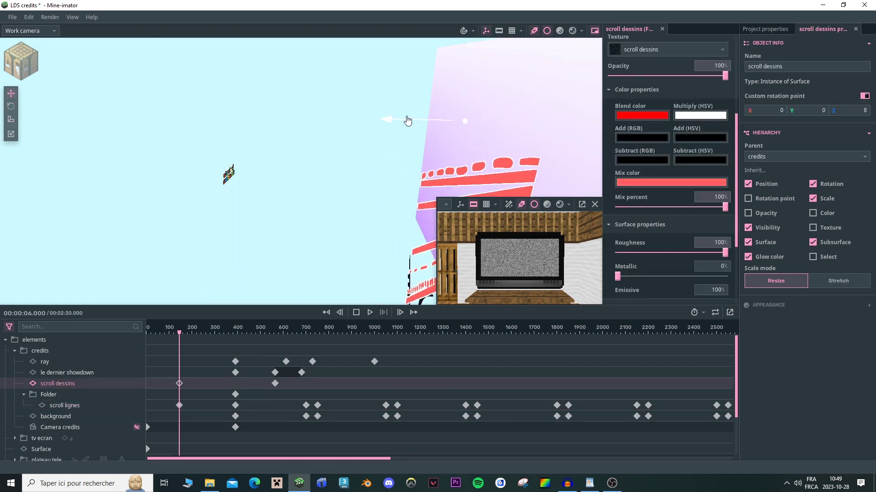
left_click_drag(406, 122, 489, 119)
right_click_drag(489, 119, 219, 141)
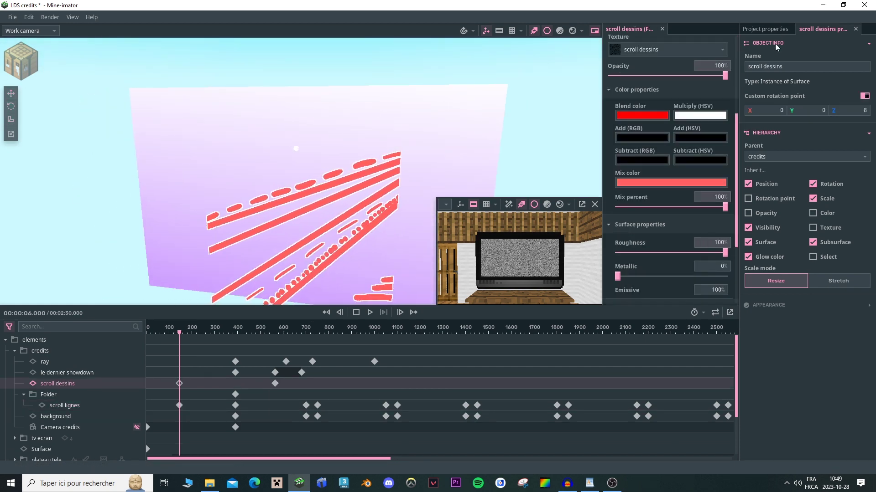
Slide the scroll dessins surface along Z to 1034.472 and back to 315.2862 to examine its drawings
scroll(707, 68, "up", 5)
left_click_drag(706, 69, 849, 68)
left_click_drag(706, 67, 728, 67)
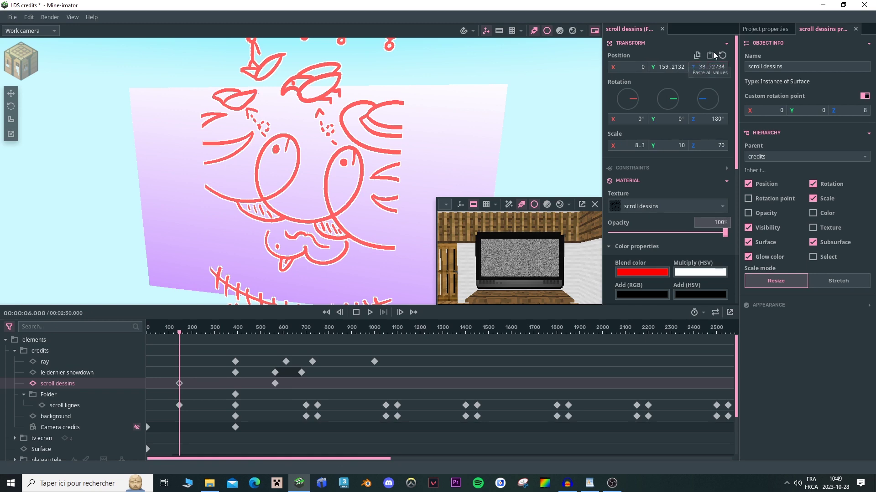
left_click(712, 52)
left_click_drag(712, 67, 839, 66)
left_click_drag(752, 67, 807, 67)
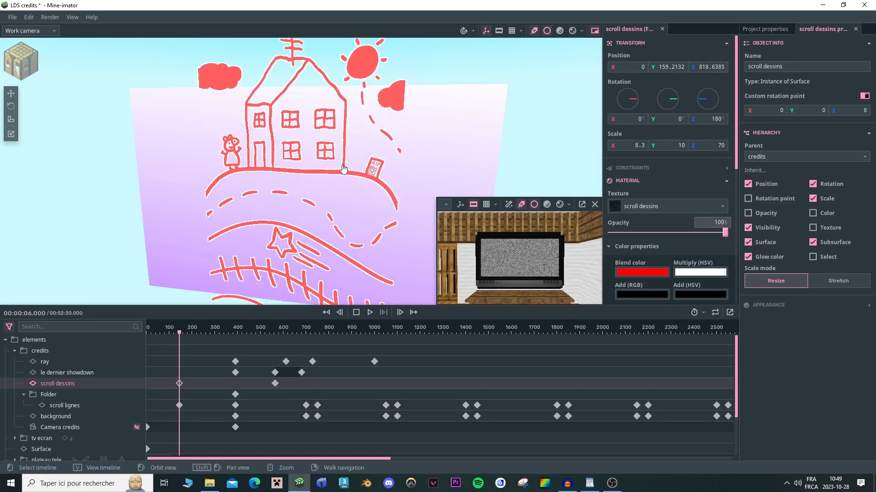
left_click_drag(703, 66, 736, 67)
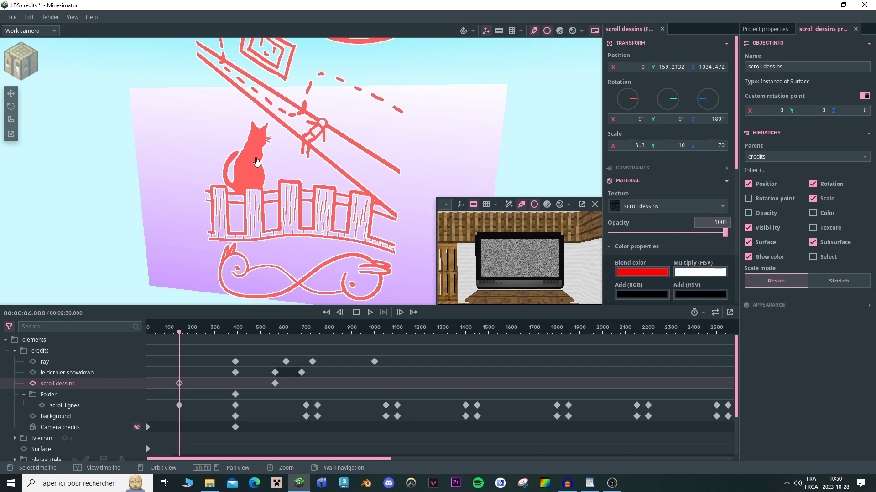
mouse_move(713, 67)
left_mouse_down()
mouse_move(741, 67)
mouse_move(617, 66)
mouse_move(647, 67)
mouse_move(629, 66)
left_mouse_up()
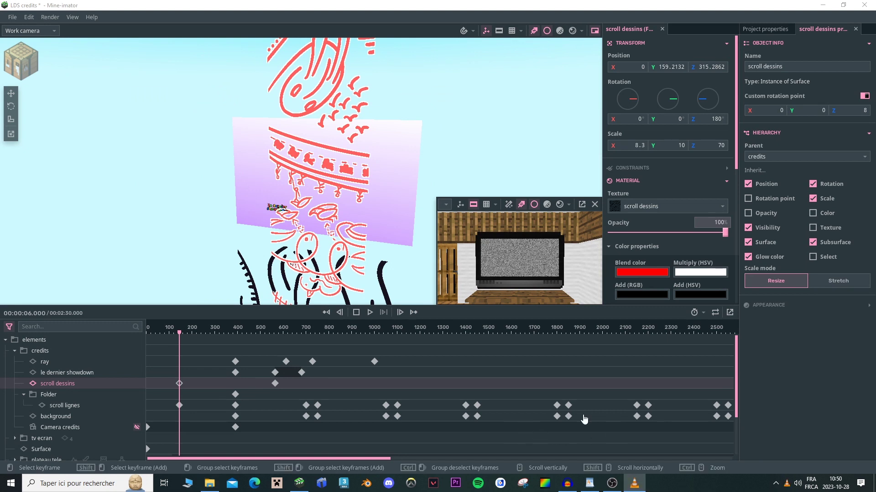
Resize the VLC window showing 20220419_171200.mp4 and place it beside the window with the Le dernier showdown video
left_click_drag(875, 114, 613, 112)
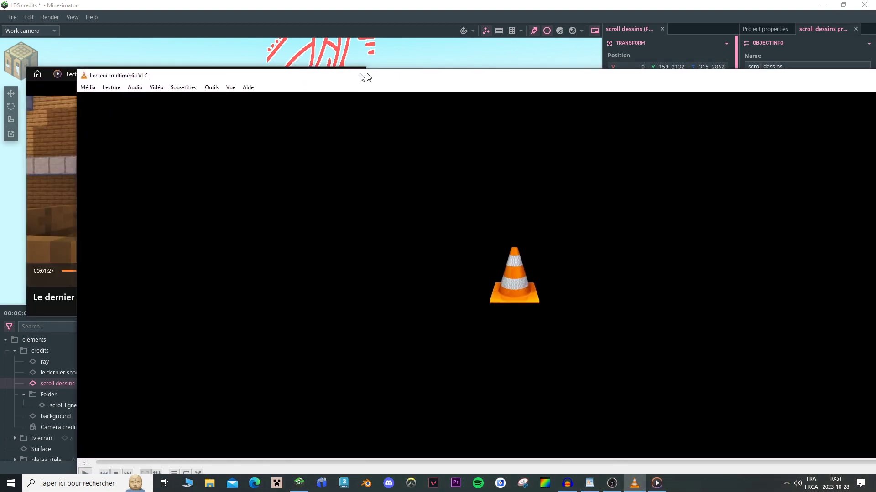
left_click_drag(875, 67, 391, 165)
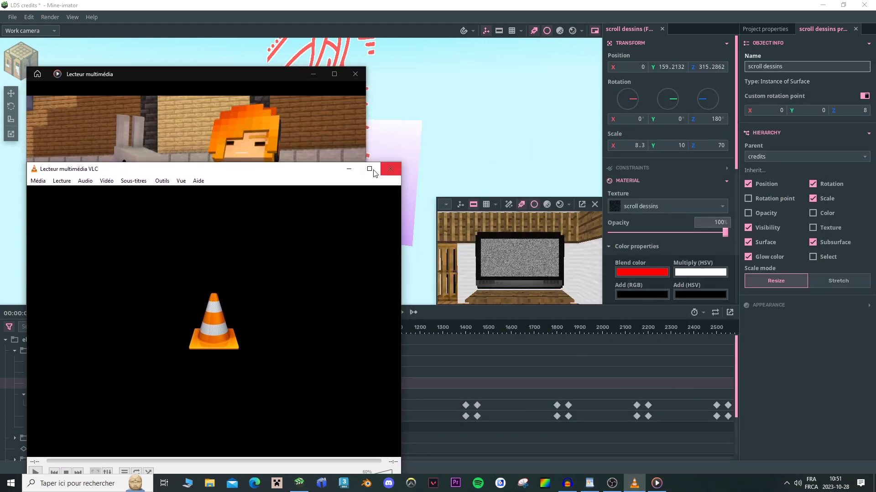
left_click_drag(303, 170, 668, 72)
left_click(191, 301)
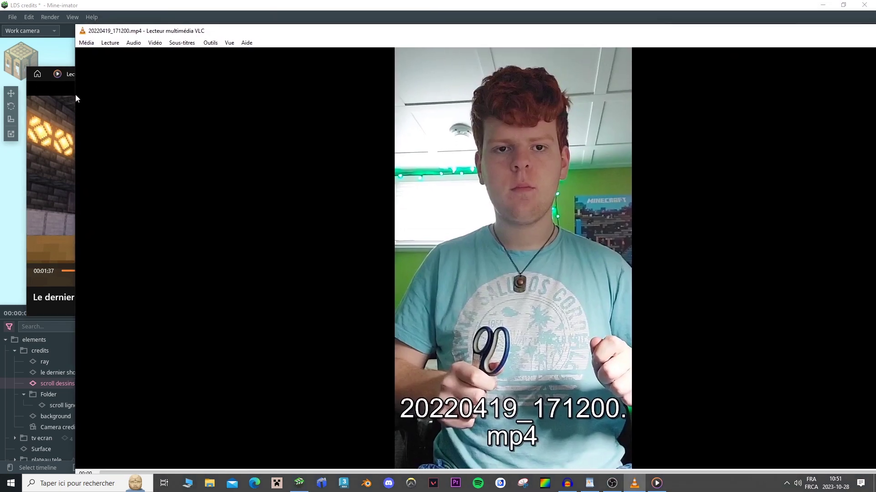
left_click_drag(76, 98, 603, 118)
left_click_drag(698, 34, 427, 13)
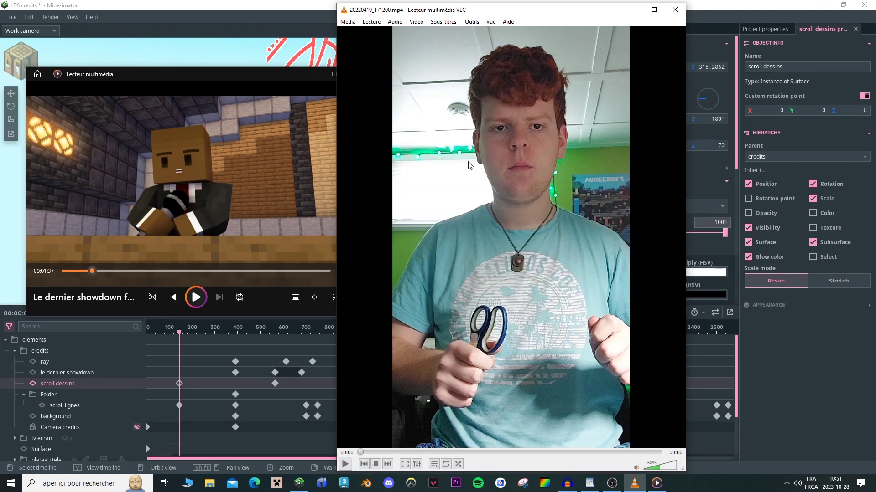
left_click_drag(491, 10, 533, 7)
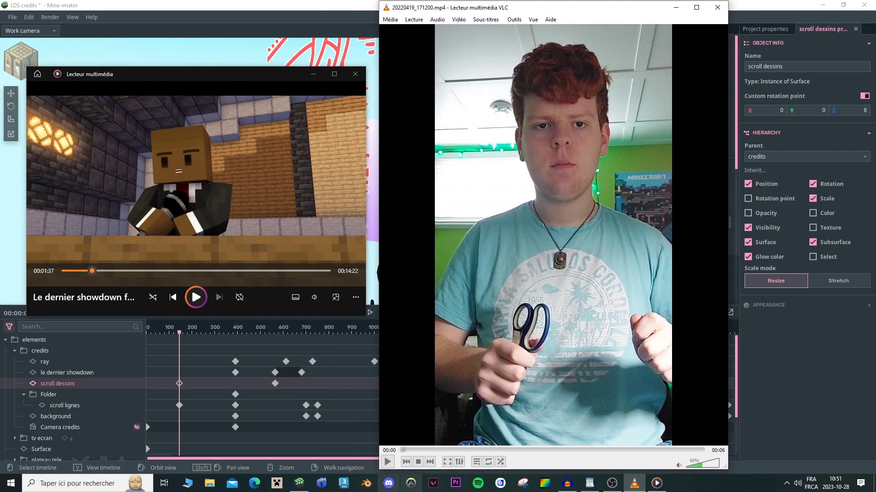
Play the 20220419_171200.mp4 reference clip and the Le dernier showdown video for comparison, pausing them at 00:04 and 00:01:50
left_click(388, 463)
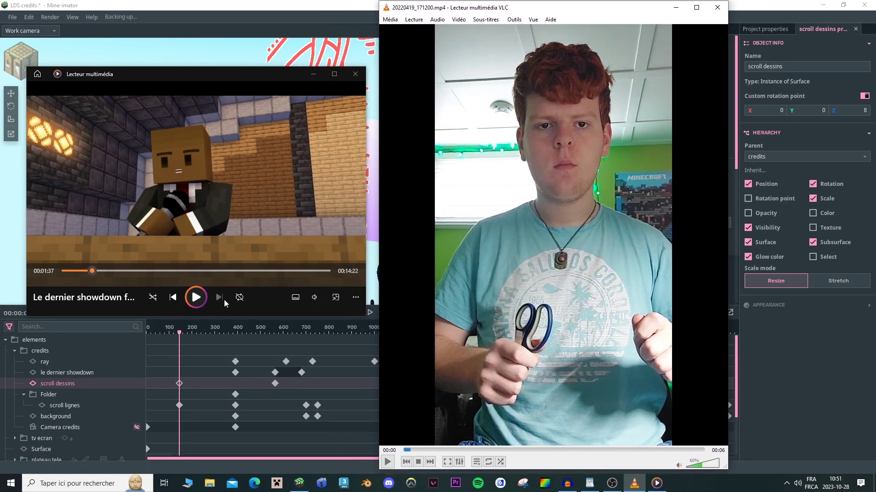
left_click(387, 461)
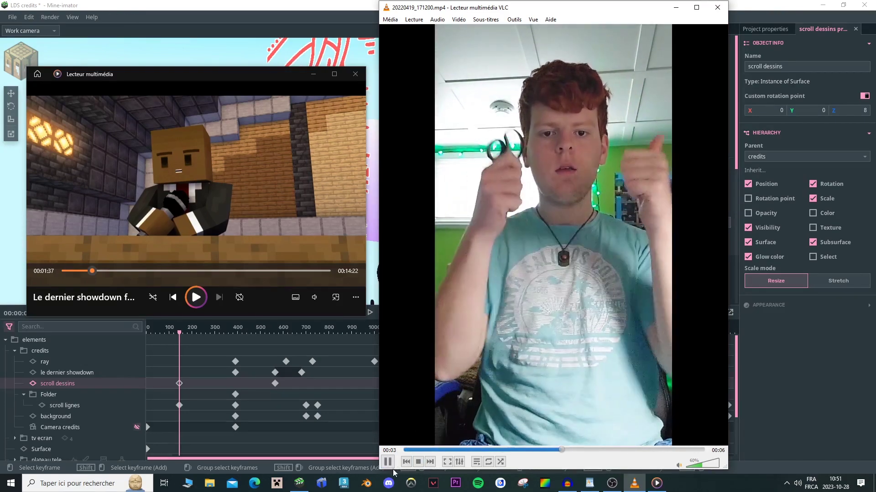
left_click(388, 462)
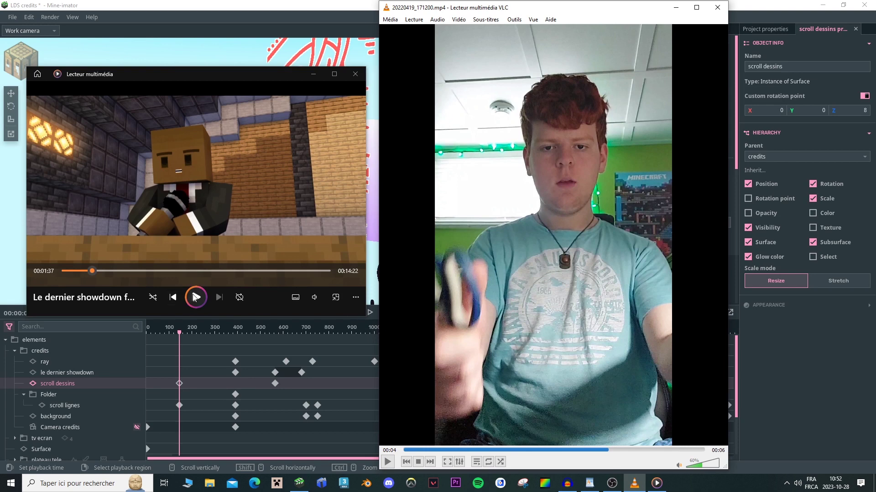
left_click(195, 297)
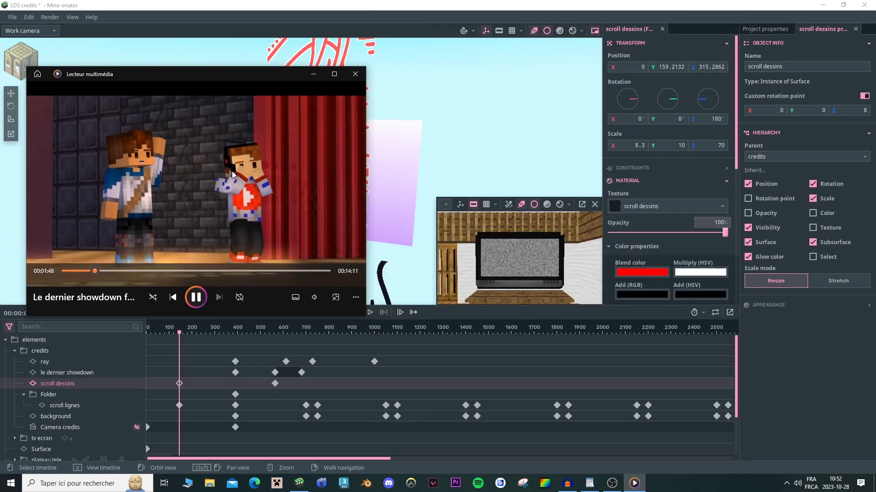
left_click(196, 297)
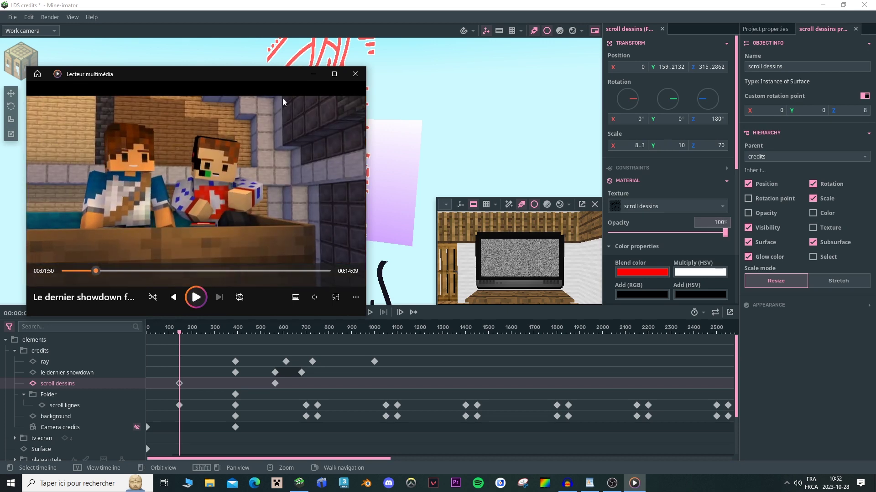
left_click(356, 75)
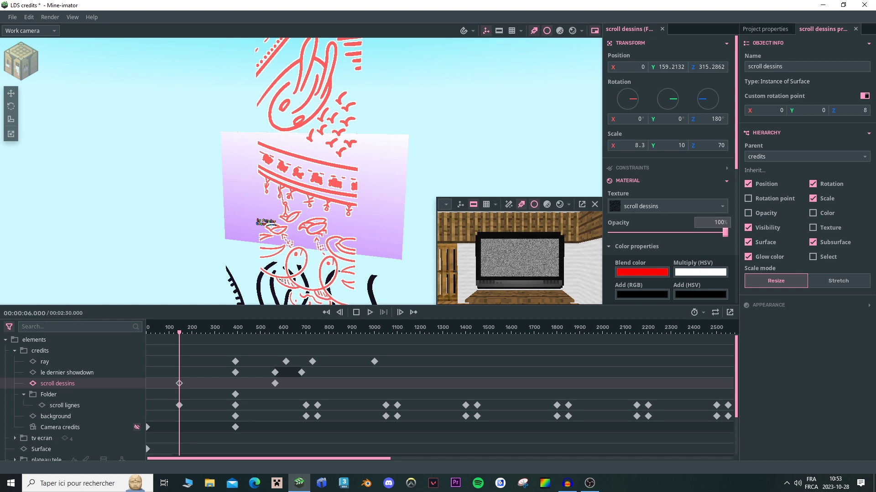
right_click_drag(391, 186, 391, 228)
right_click_drag(326, 136, 326, 136)
key("w")
left_click_drag(326, 140, 303, 159)
right_click_drag(281, 208, 281, 208)
right_click_drag(430, 232, 261, 201)
left_click_drag(261, 201, 226, 189)
key("ctrl+z")
Move the scroll dessins surface along Z to 15.35288, bringing the start of its drawings onto the purple background
right_click_drag(314, 110, 314, 109)
key("g")
left_click_drag(288, 143, 283, 72)
right_click_drag(282, 72, 262, 193)
key("w")
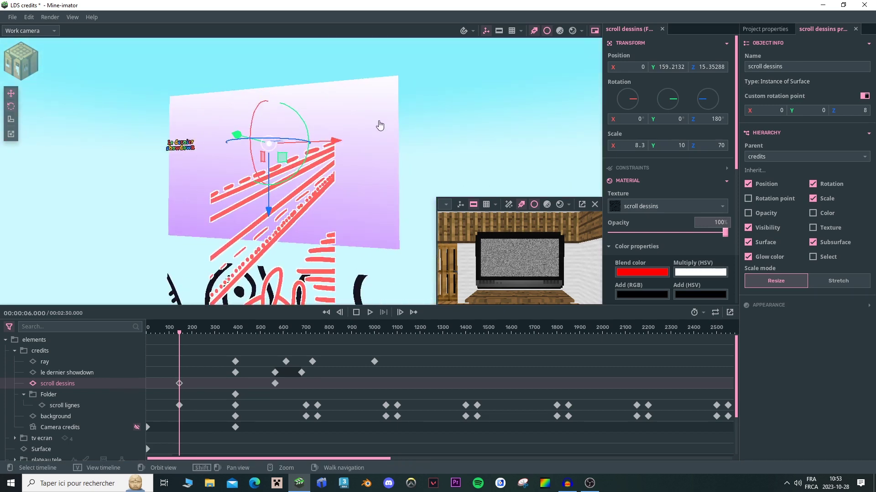
Move the scroll dessins surface along Y to 137.8162 and deselect it
key("e")
right_click_drag(380, 125, 381, 125)
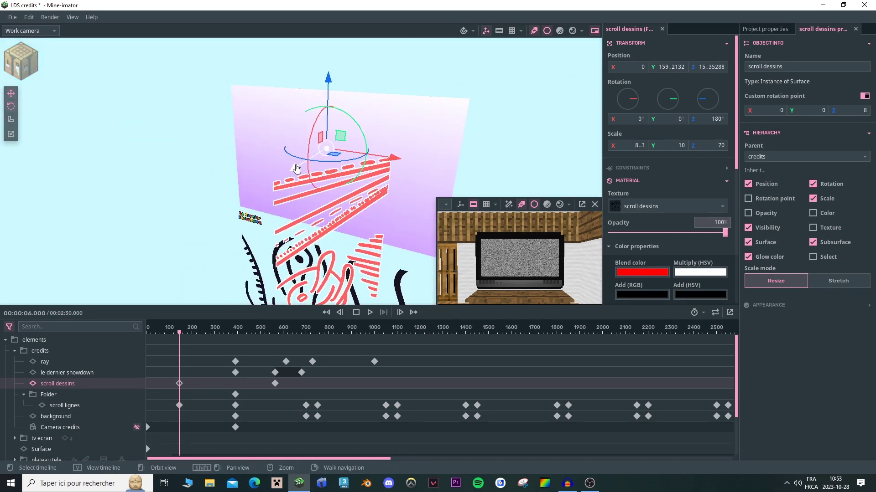
left_click_drag(294, 165, 283, 170)
right_click_drag(283, 170, 283, 171)
right_click_drag(436, 139, 437, 139)
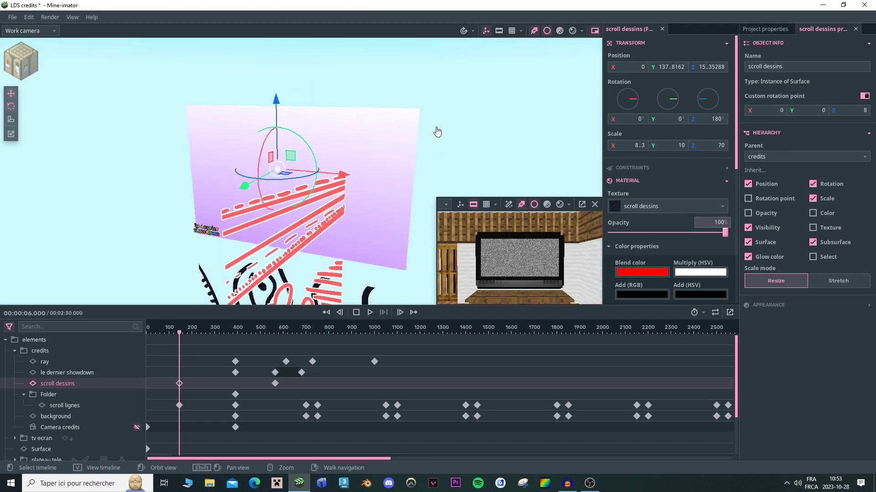
left_click(436, 143)
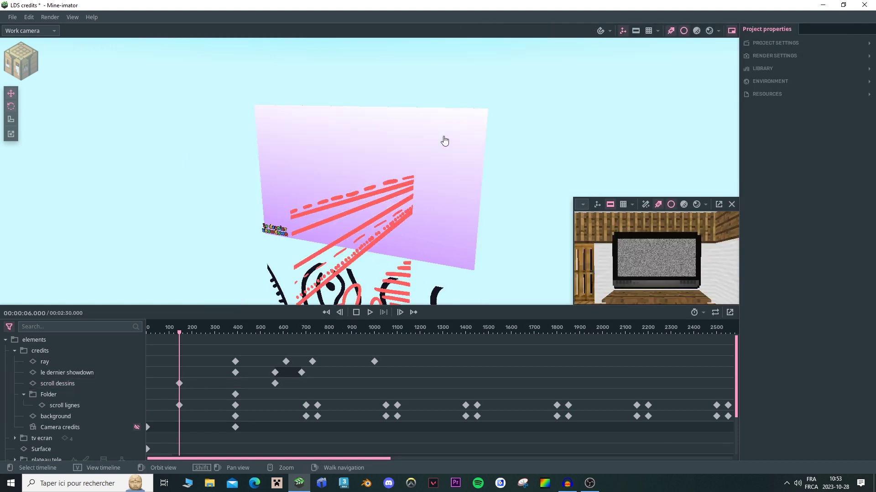